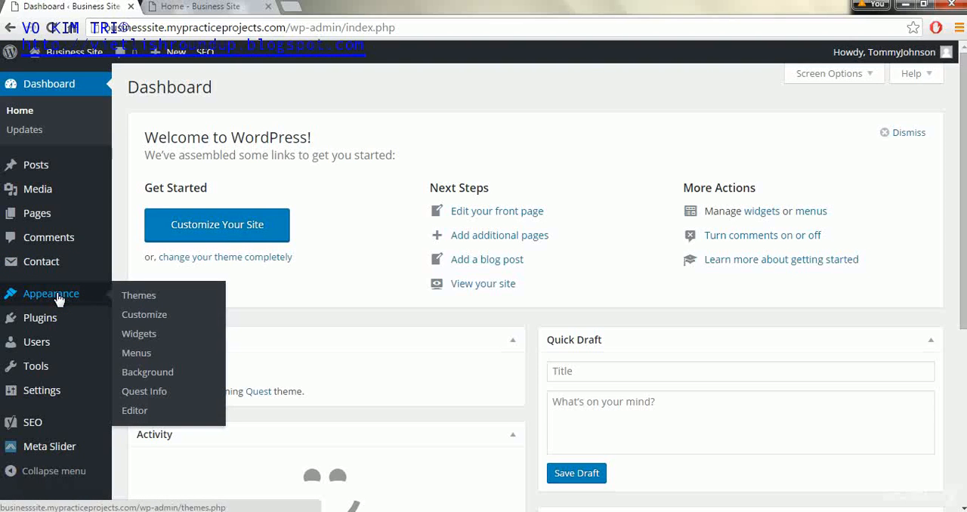
Step: Change the site tagline to "The best business in town!" in the theme customizer's general site identity settings
click(142, 315)
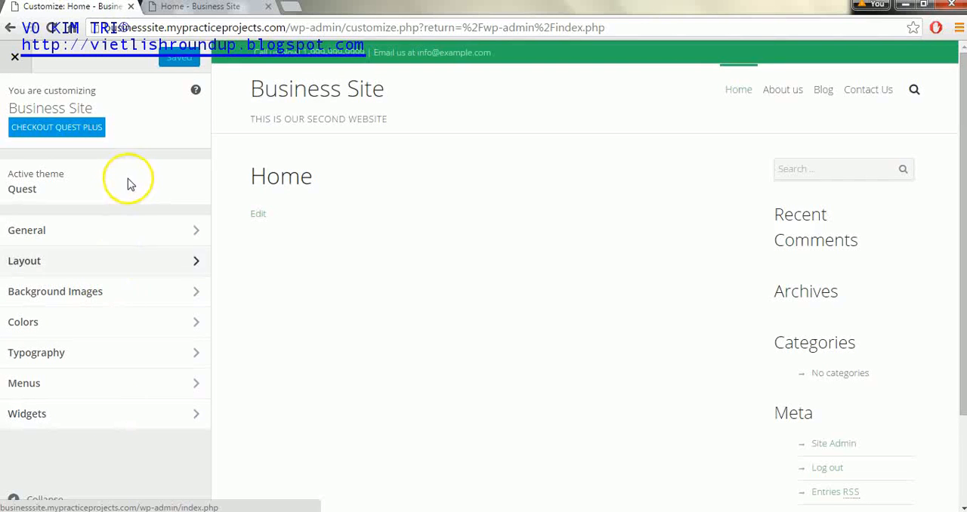
click(137, 236)
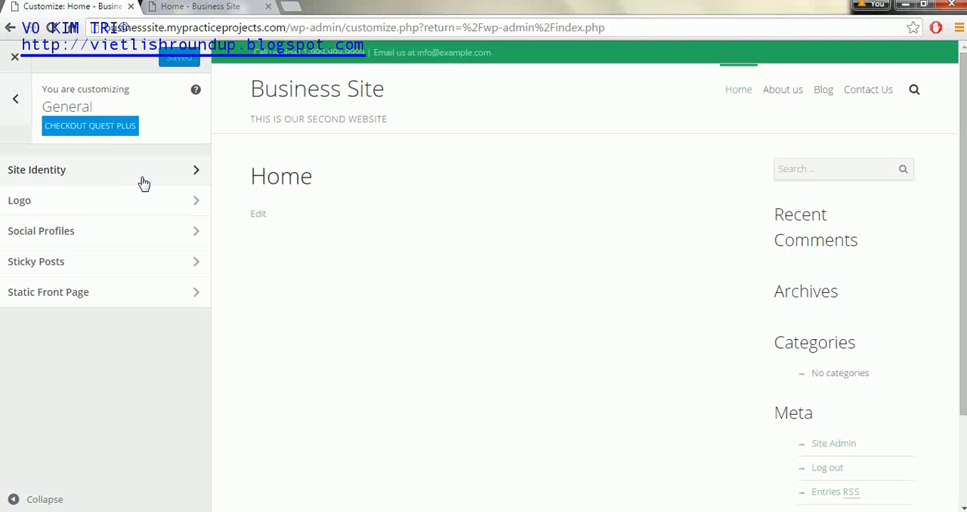
click(15, 98)
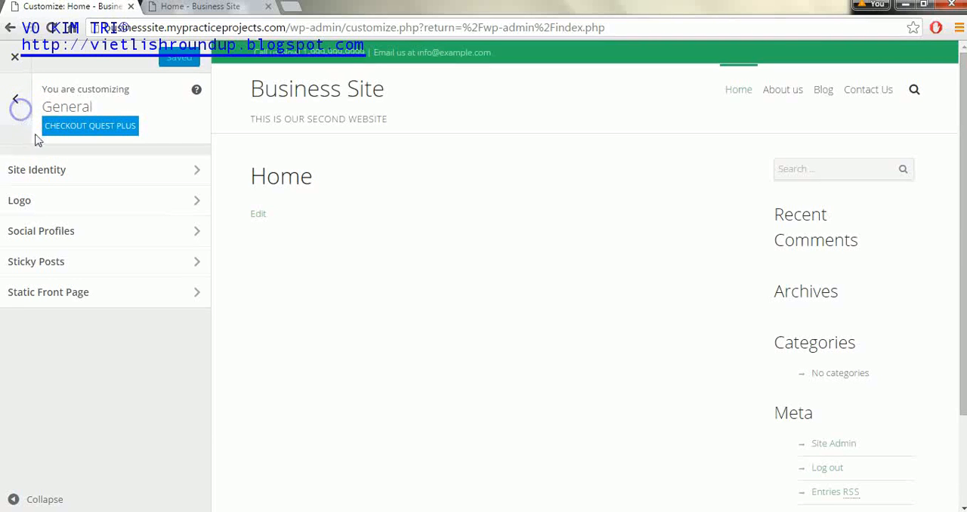
click(193, 232)
click(159, 180)
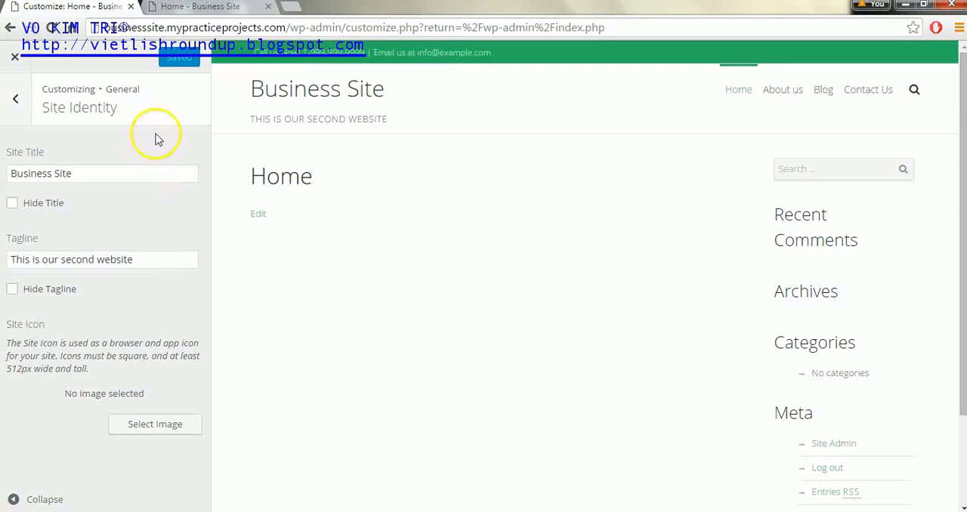
triple_click(140, 260)
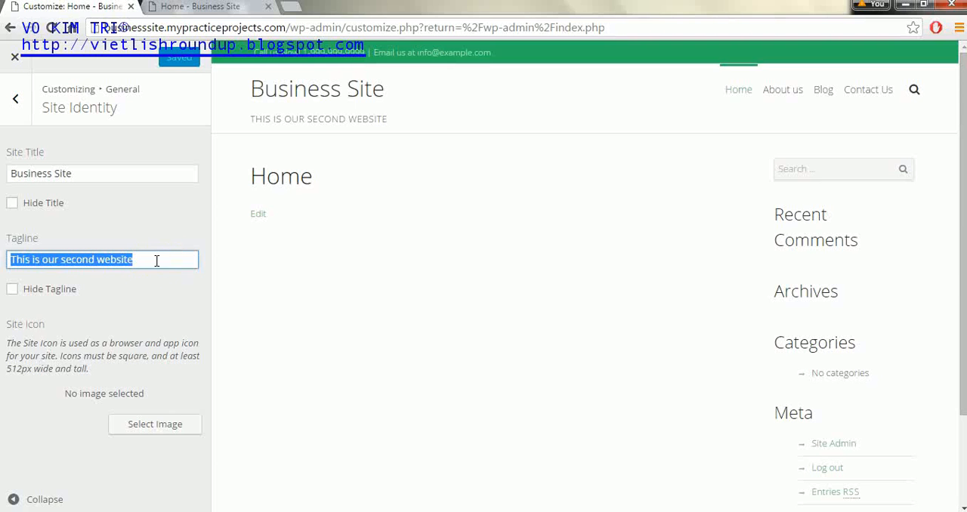
text(The best busi)
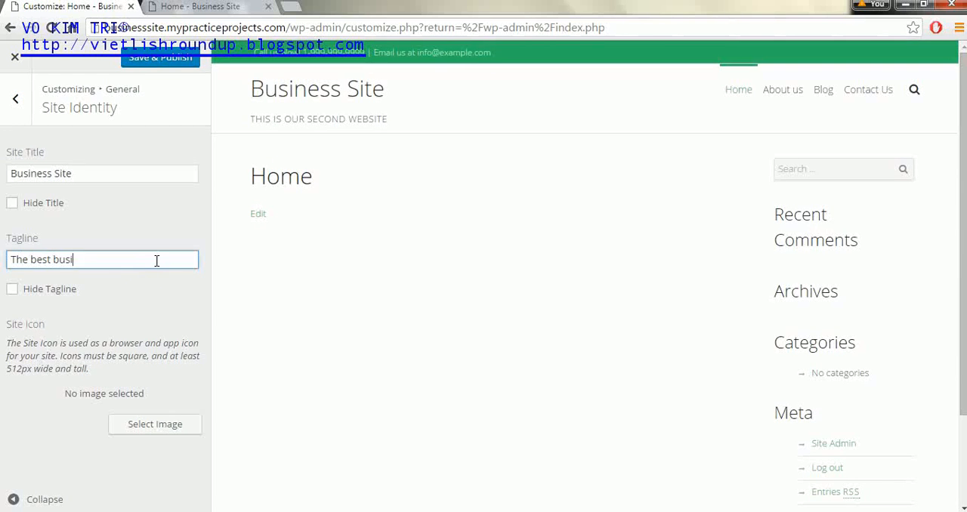
text(ness in town!)
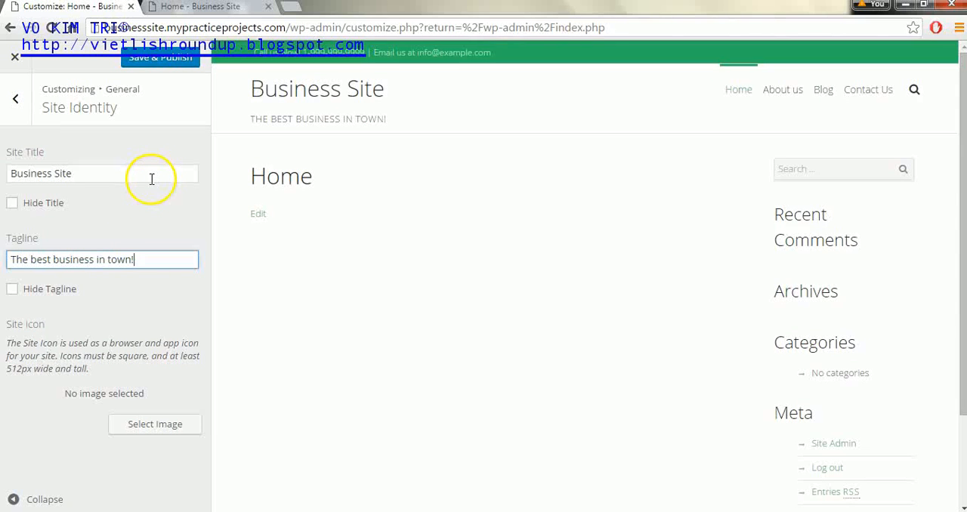
Step: Preview the site with the tagline hidden, show the tagline again, and publish the site identity changes
click(12, 289)
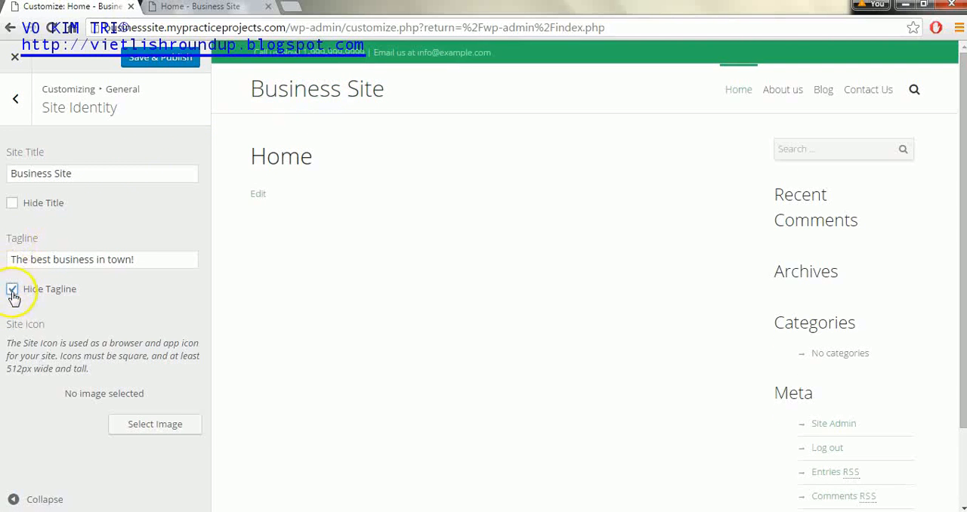
click(12, 289)
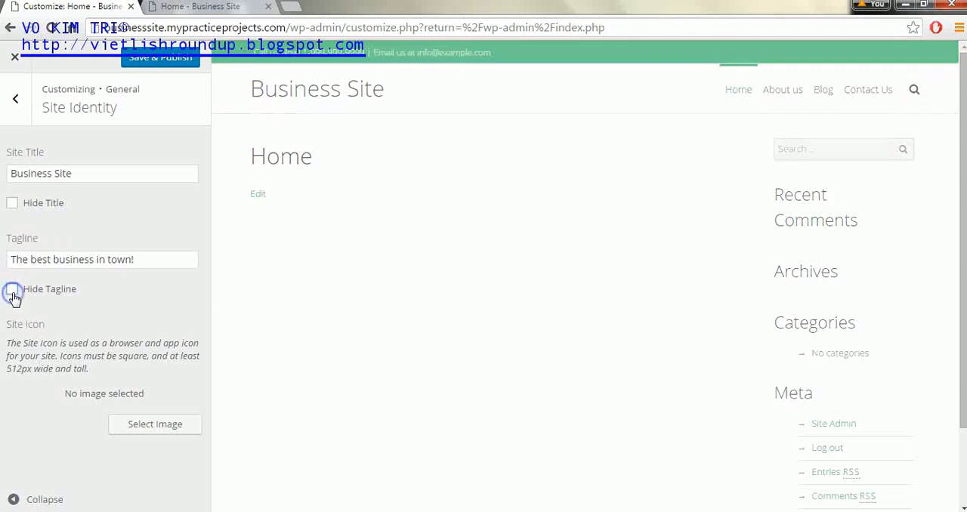
click(159, 63)
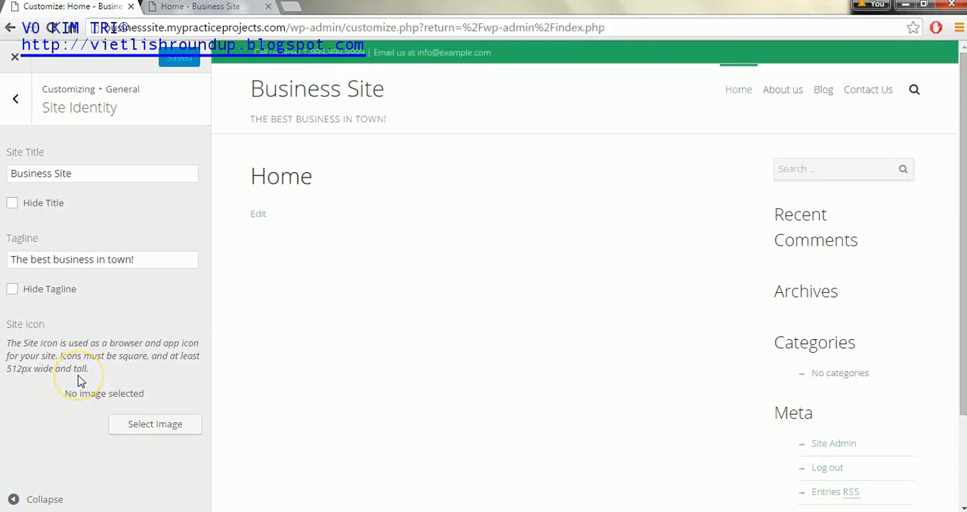
Step: Review the general logo settings for the logo, retina logo and favicon images
click(10, 103)
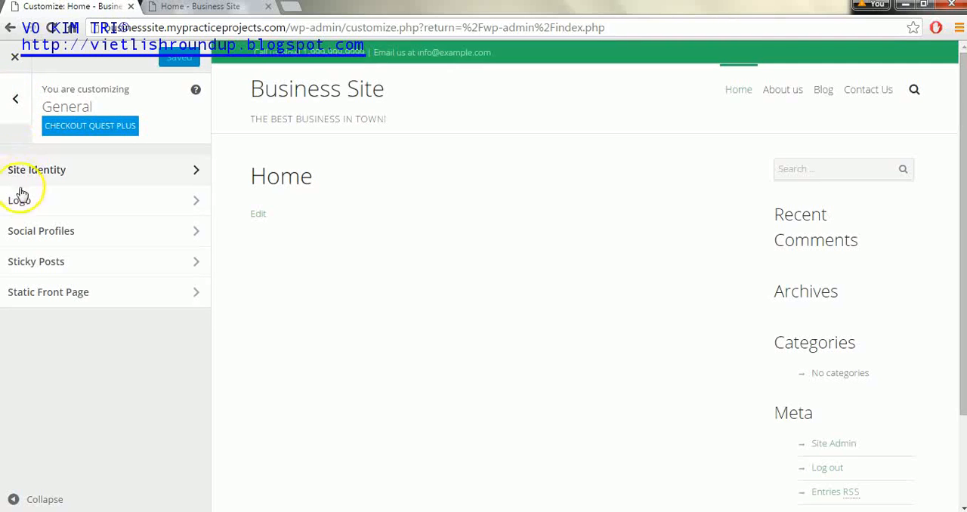
click(161, 202)
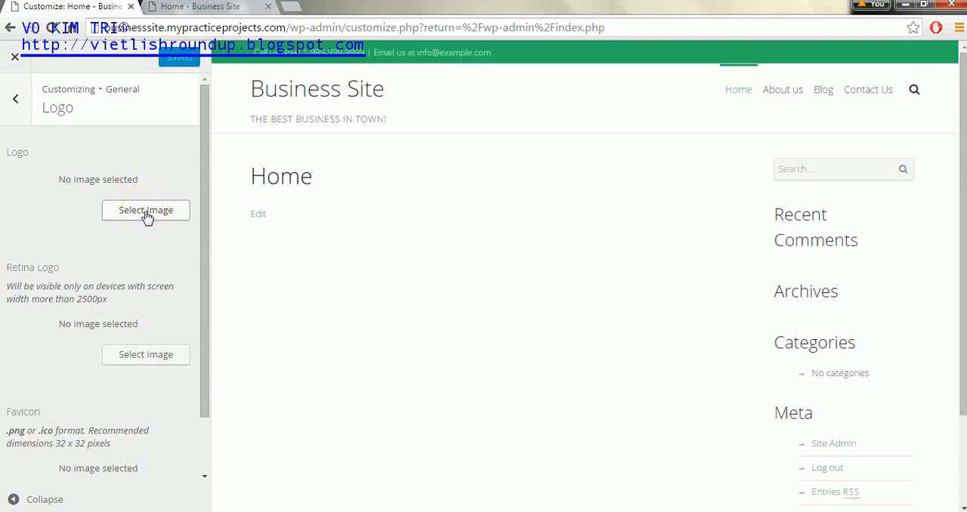
click(17, 104)
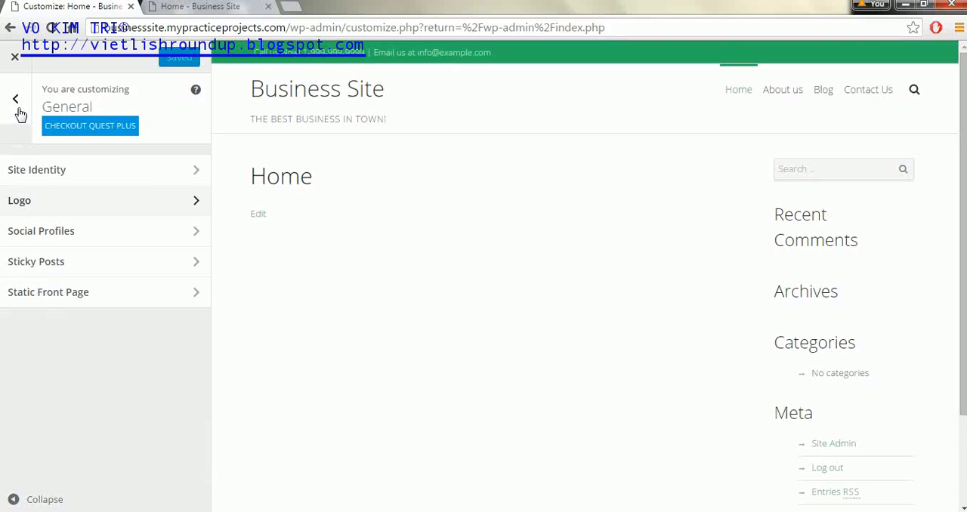
Step: Set the Facebook, Twitter and Youtube URLs in the social profiles to # and publish the changes
click(198, 235)
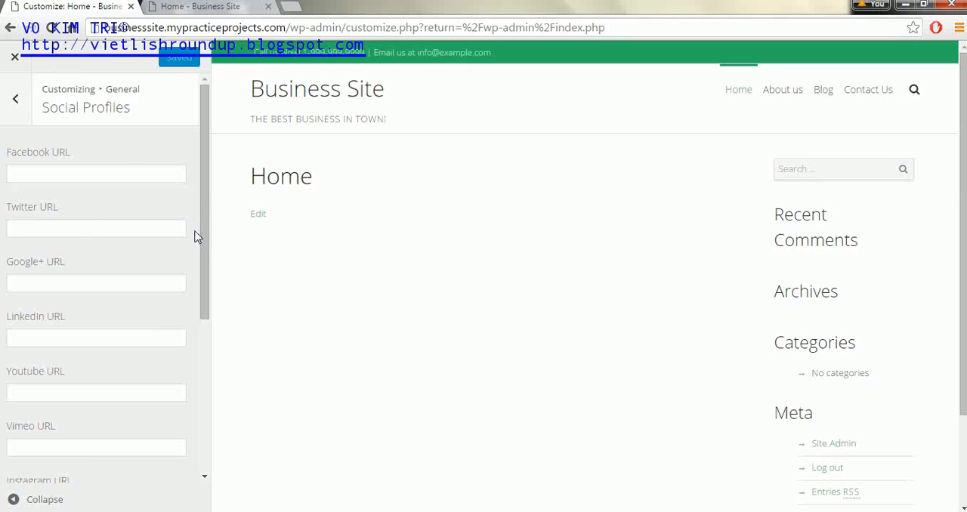
click(91, 174)
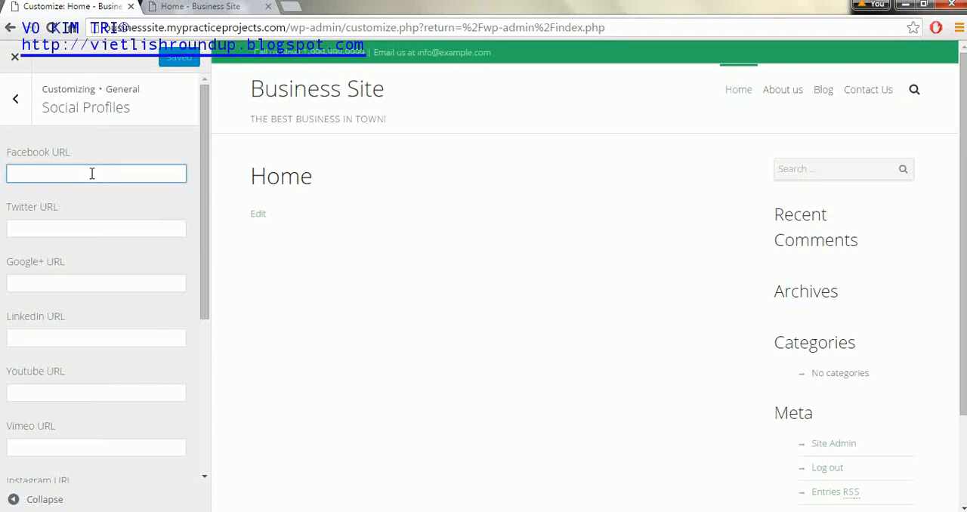
click(43, 227)
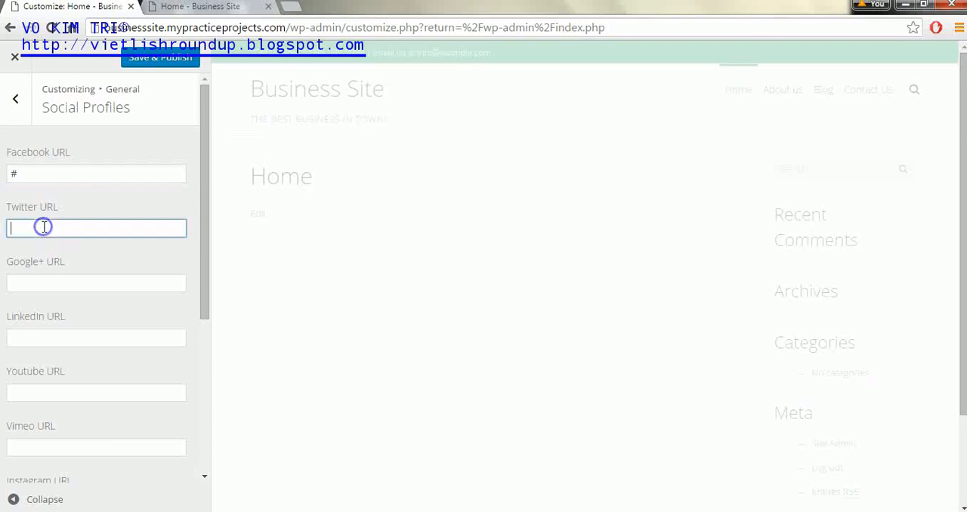
text(#)
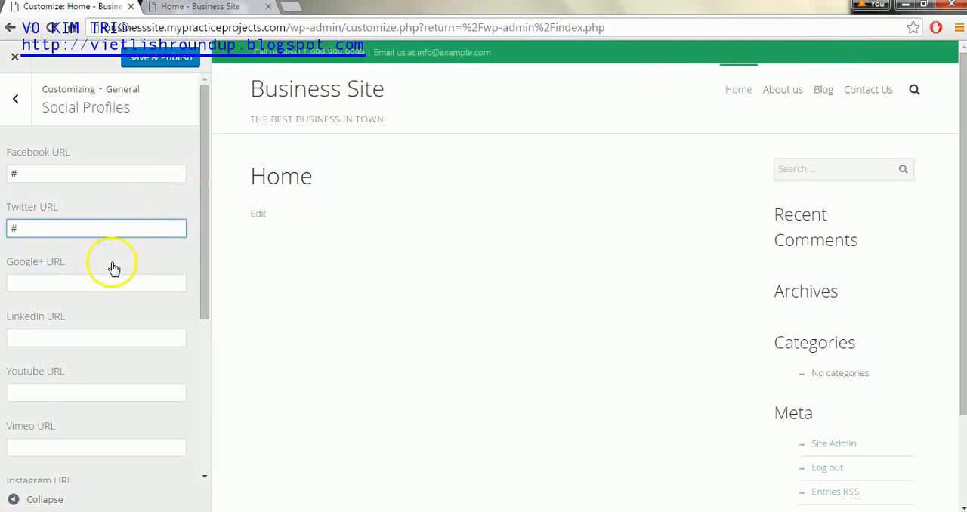
click(26, 393)
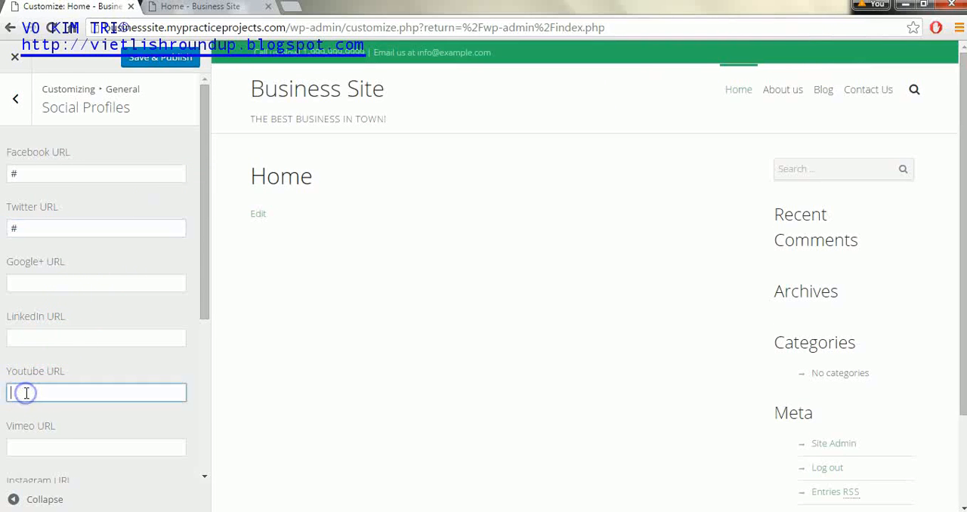
text(#)
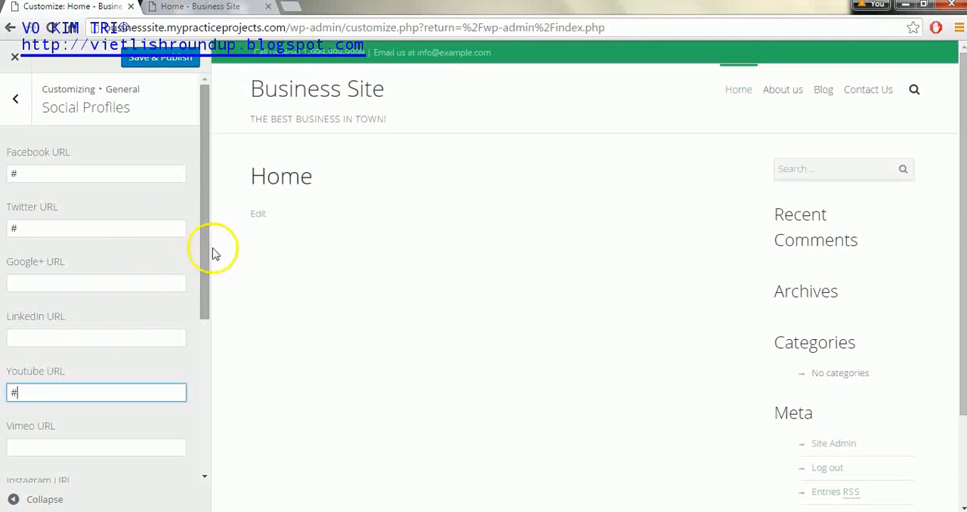
click(171, 63)
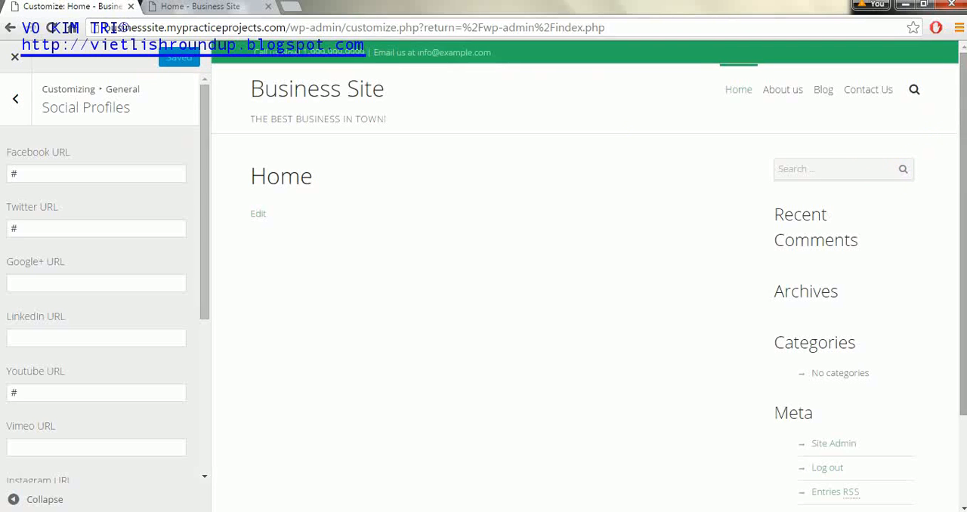
Step: Reload the live site to check the social icons in the header, and return to the customizer
click(225, 10)
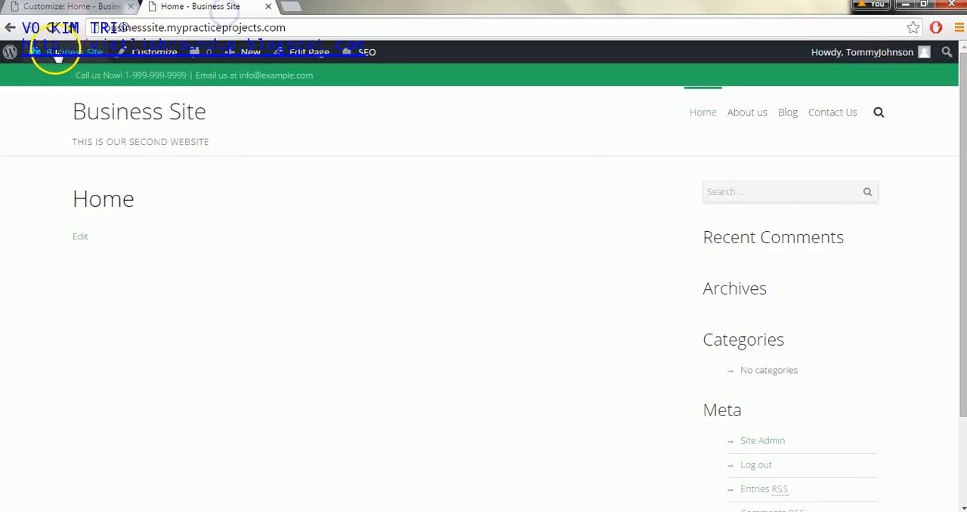
click(52, 27)
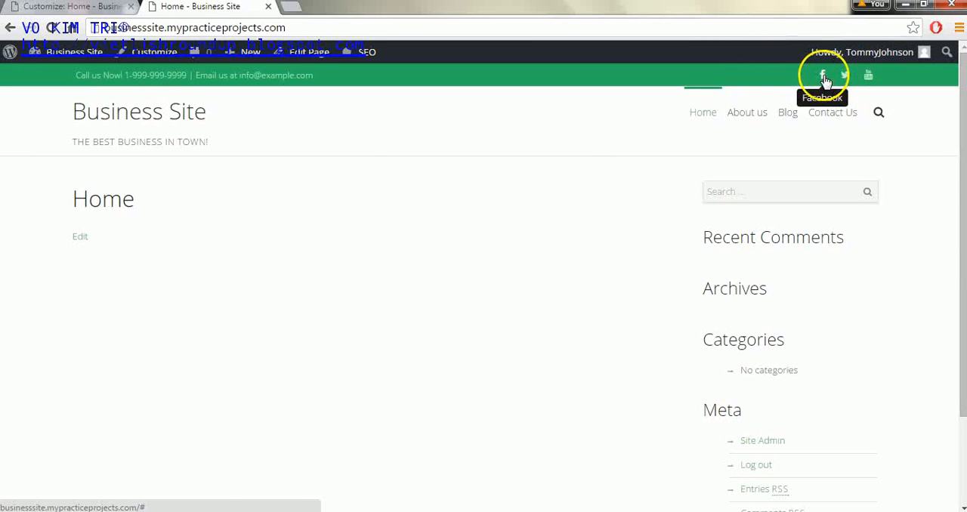
click(97, 8)
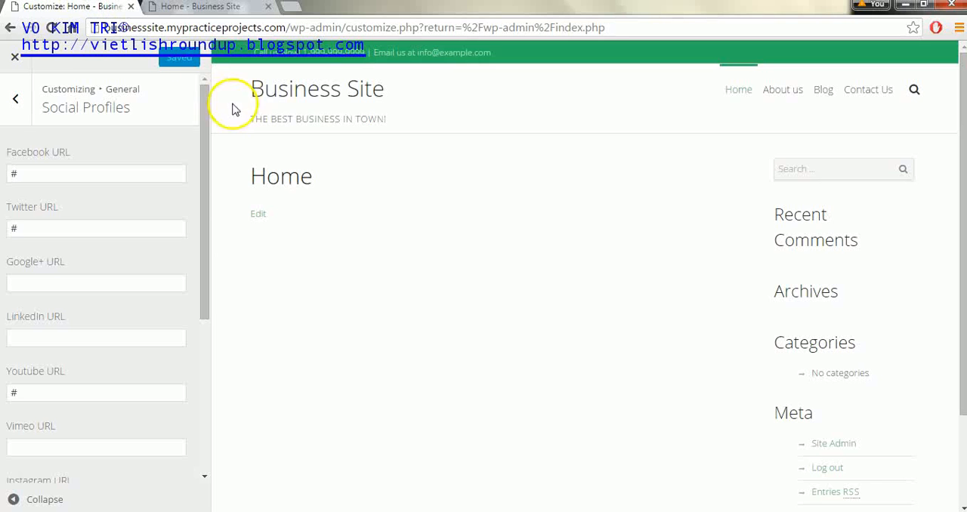
Step: Review the static front page settings for the front page and posts page
click(17, 99)
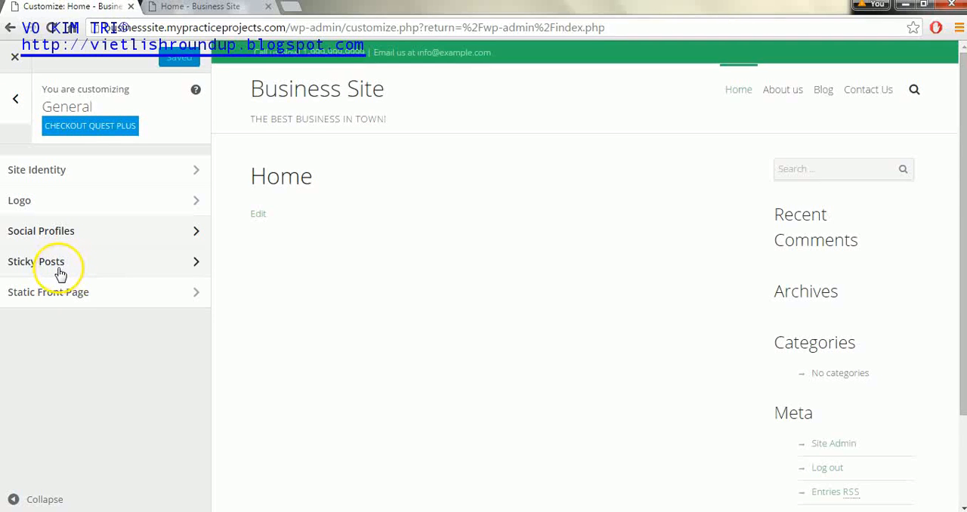
click(103, 292)
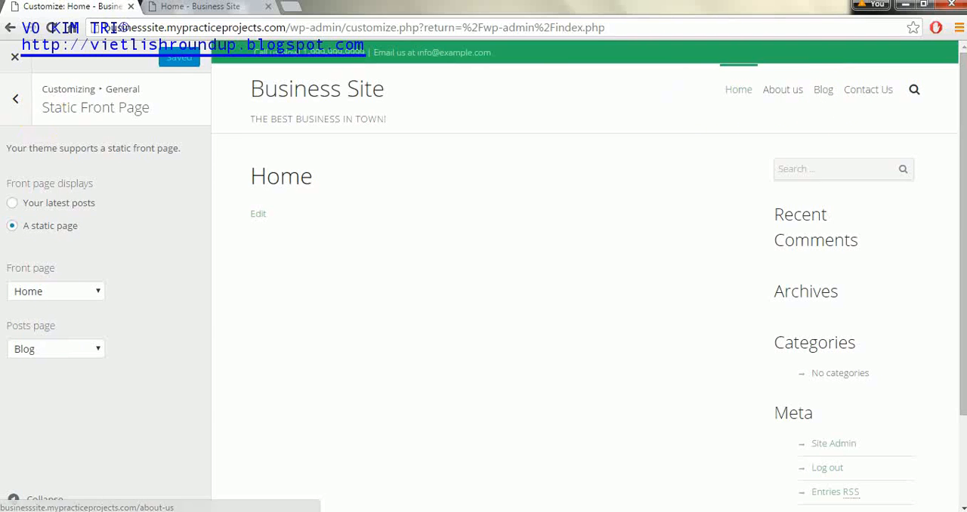
click(15, 102)
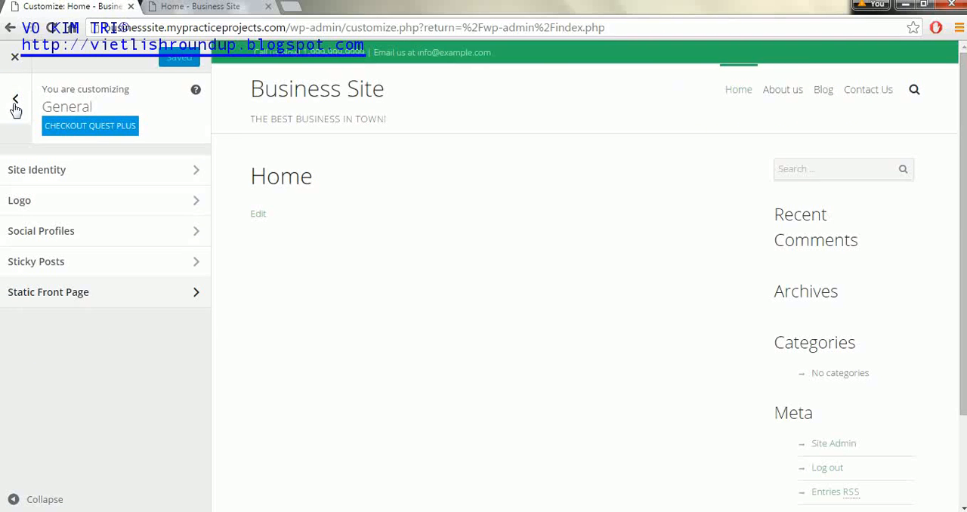
Step: Preview the Boxed site layout in the global layout settings and switch the site layout back to Wide
click(14, 103)
click(83, 261)
click(187, 167)
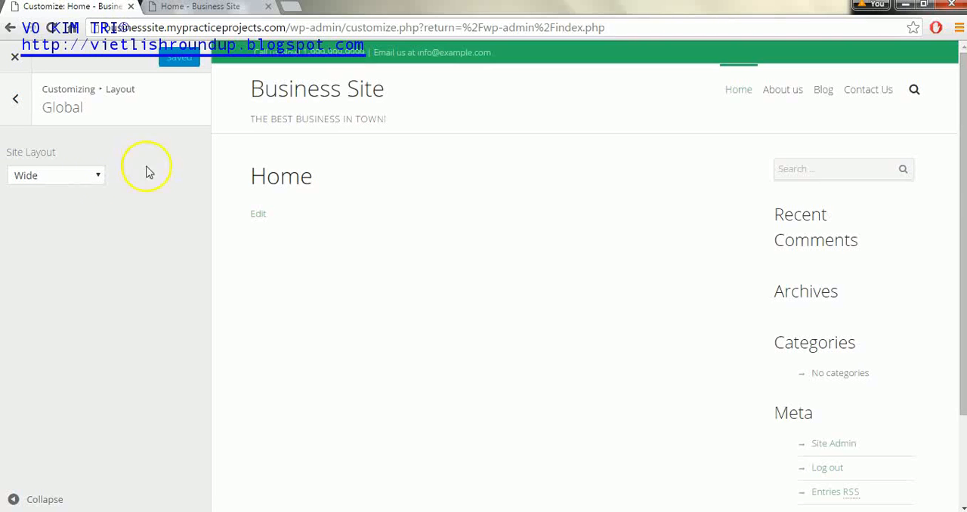
click(227, 7)
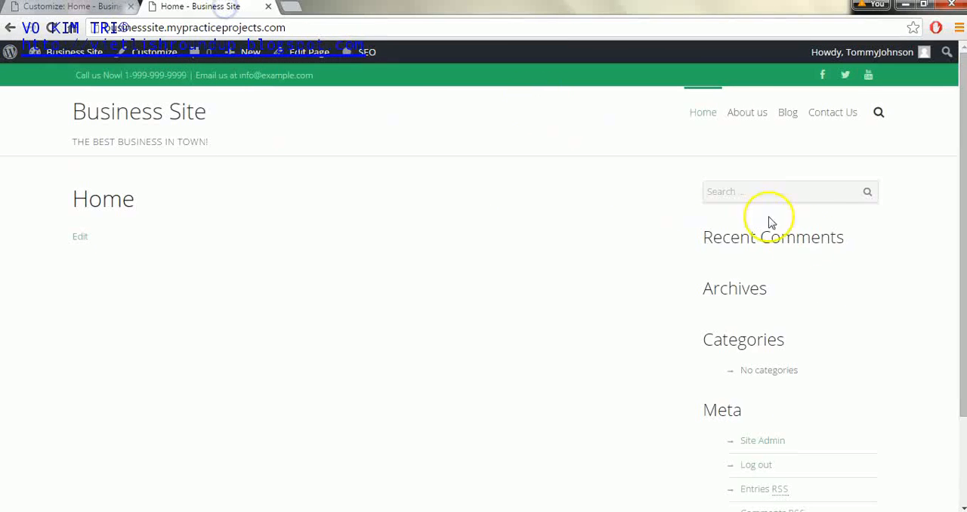
click(68, 6)
click(52, 175)
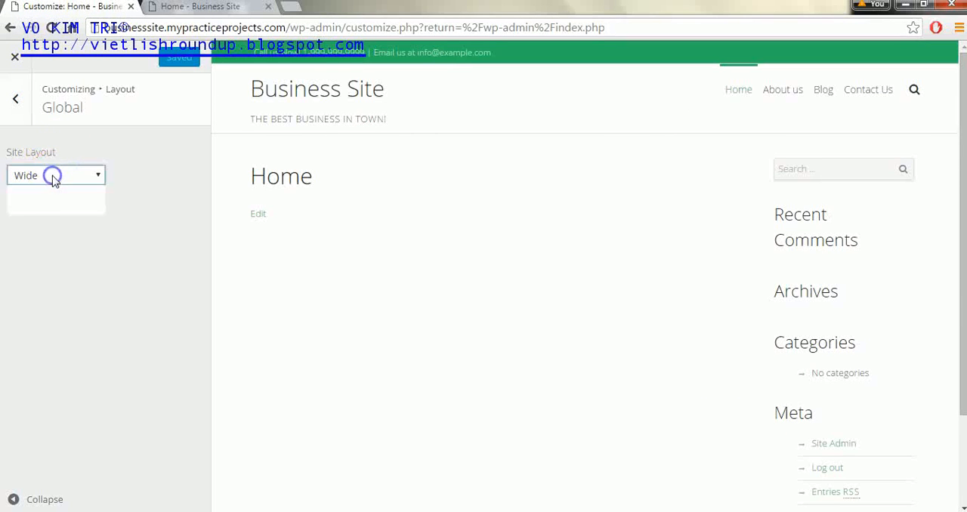
click(52, 207)
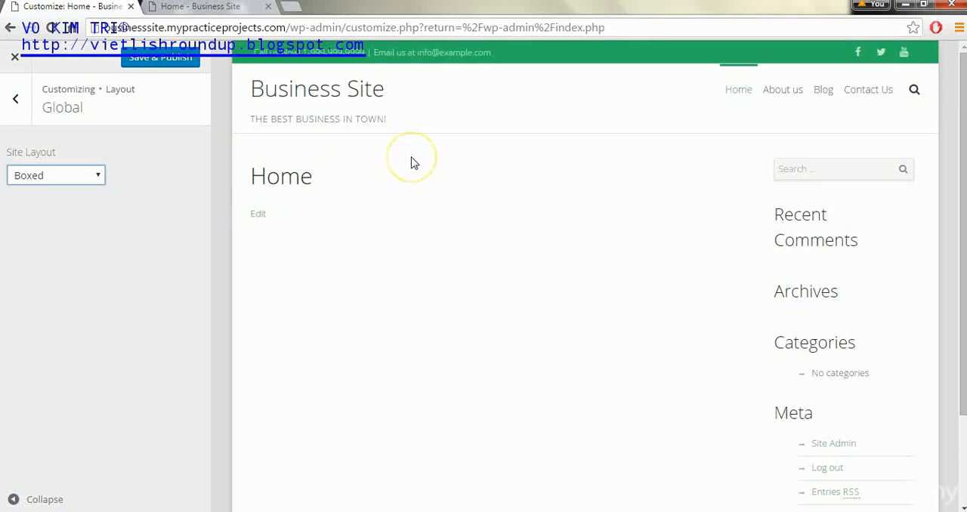
click(92, 175)
click(82, 192)
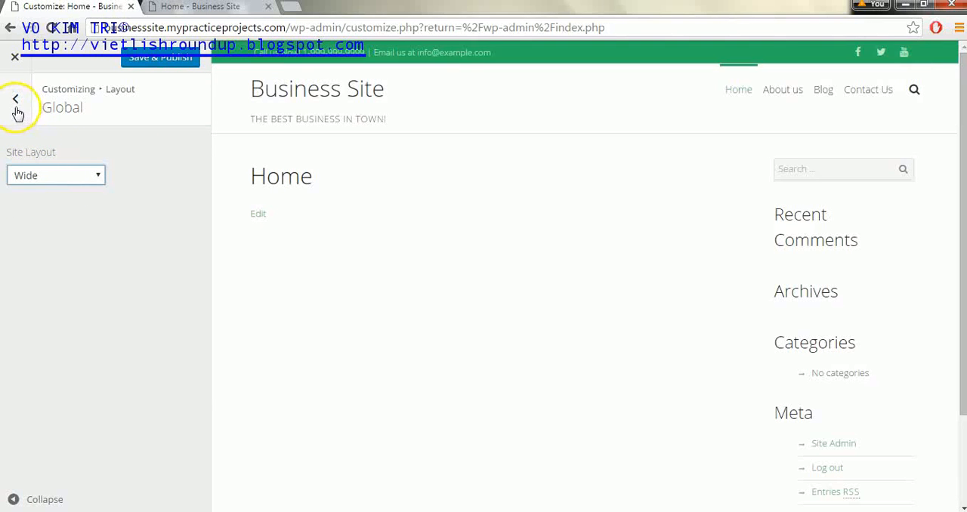
Step: Turn off the search icon in the header layout settings
click(15, 108)
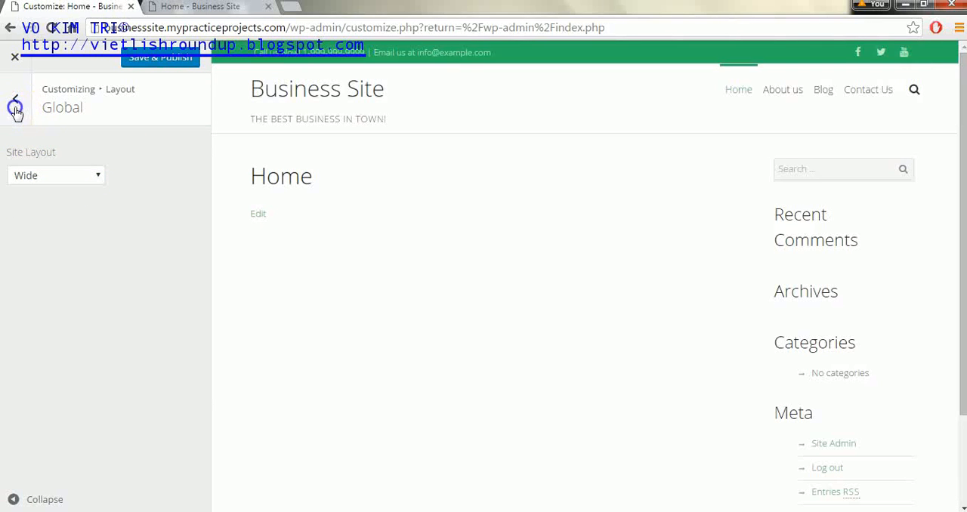
click(80, 206)
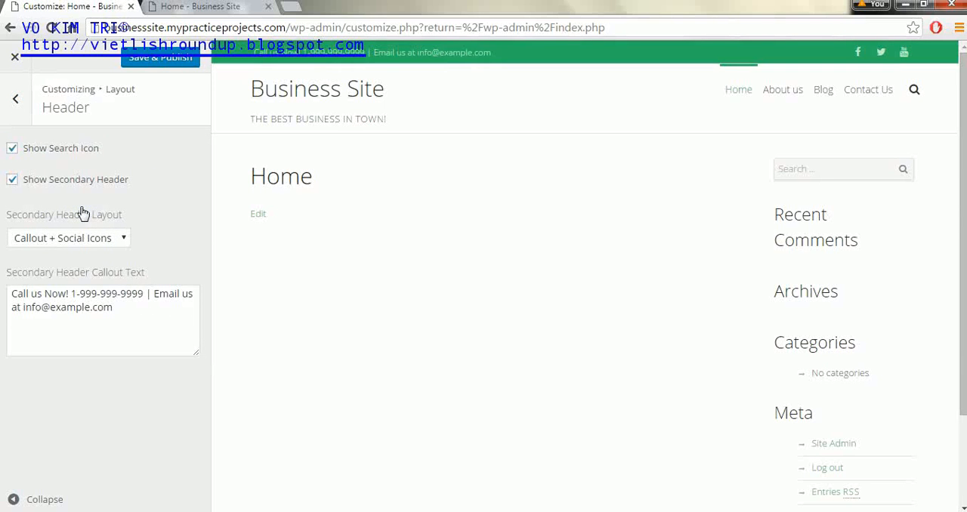
click(14, 150)
click(914, 92)
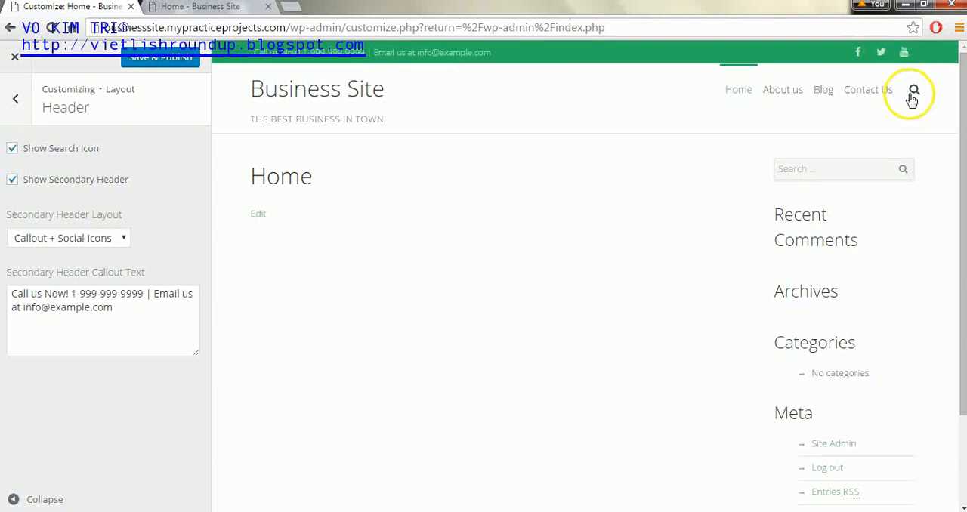
click(12, 149)
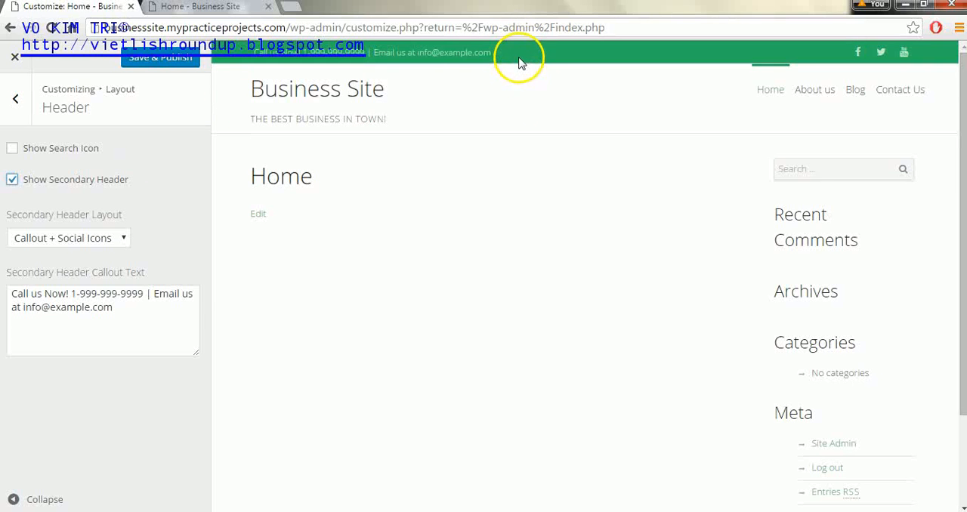
Step: Preview the Callout + Search layout for the secondary header and switch back to Callout + Social Icons
click(12, 182)
click(117, 240)
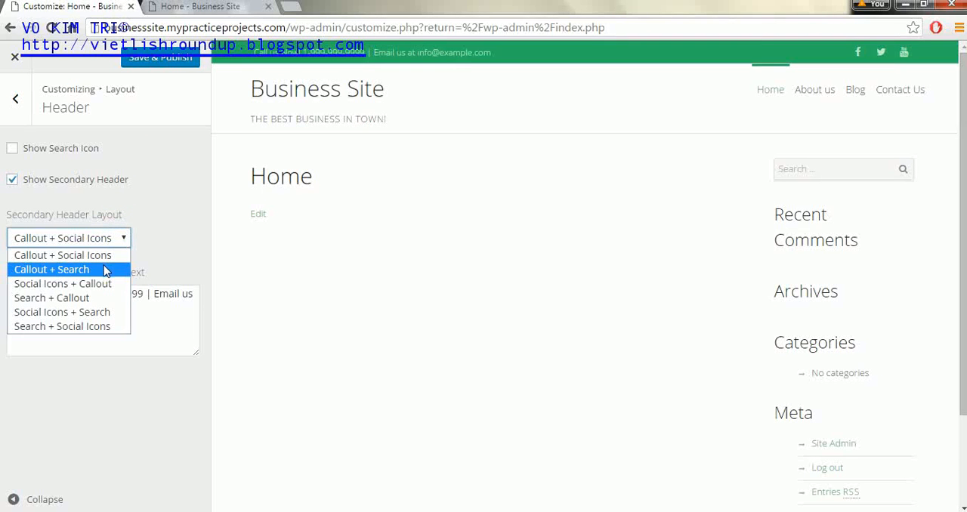
click(105, 268)
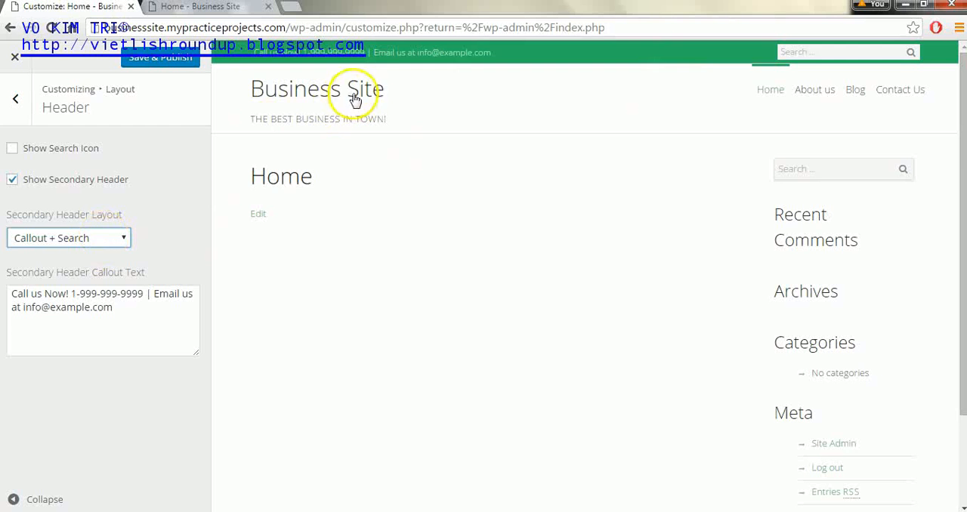
click(50, 240)
click(54, 252)
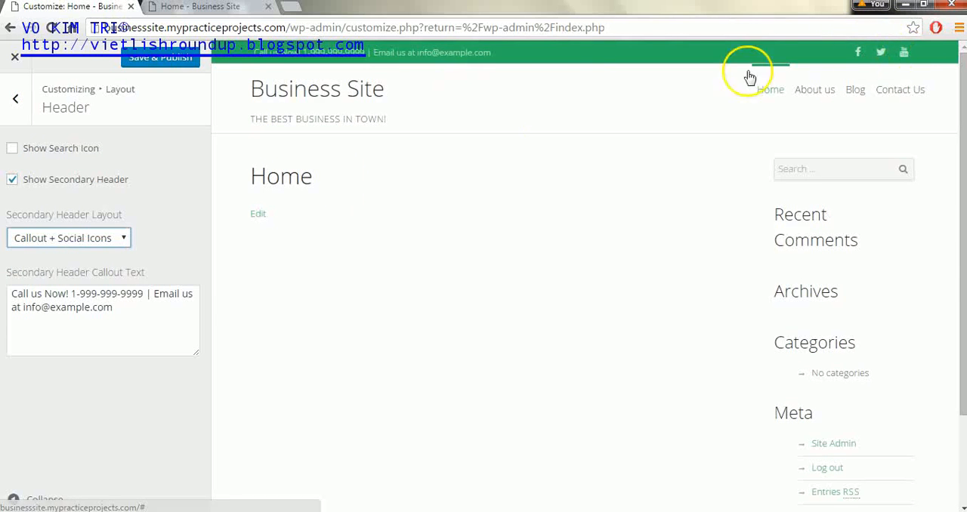
Step: Preview the remaining secondary header layouts and set the layout to Social Icons + Callout
click(120, 238)
click(99, 286)
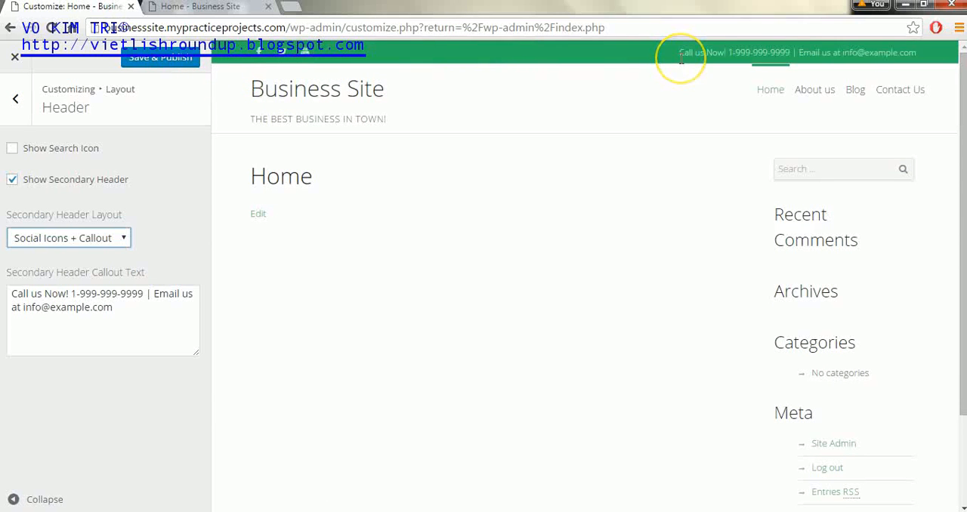
click(127, 242)
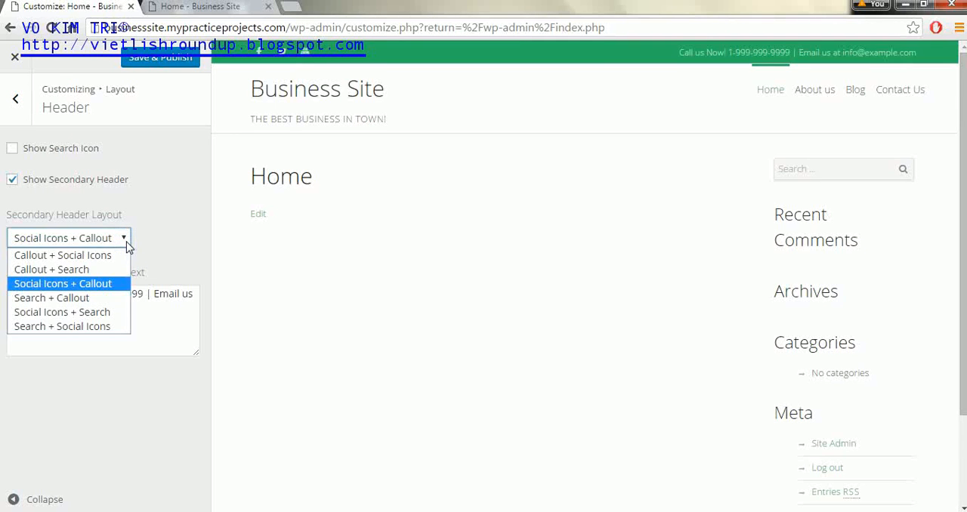
click(91, 298)
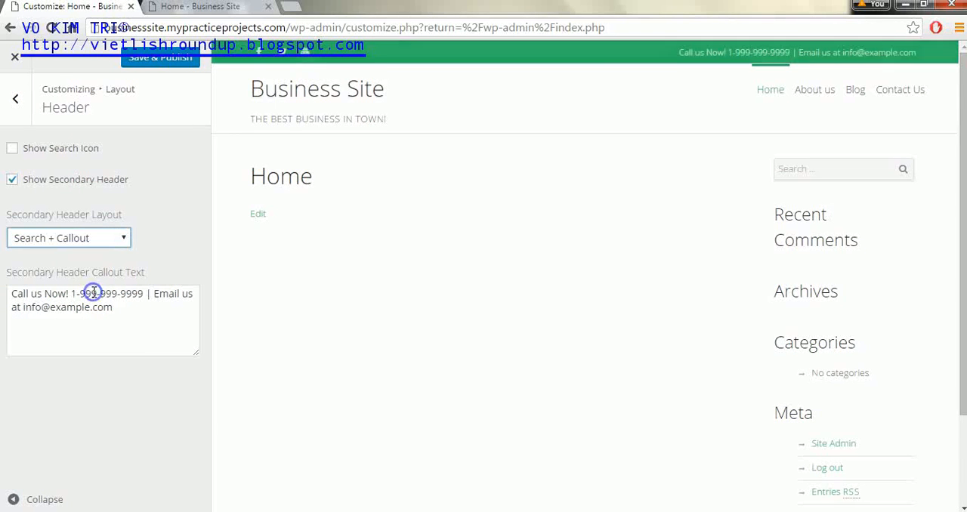
click(113, 242)
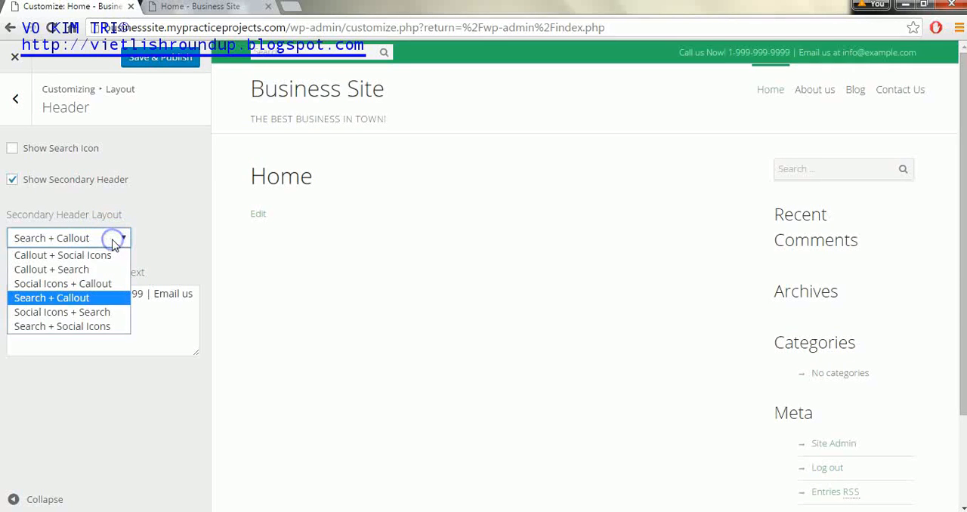
click(91, 311)
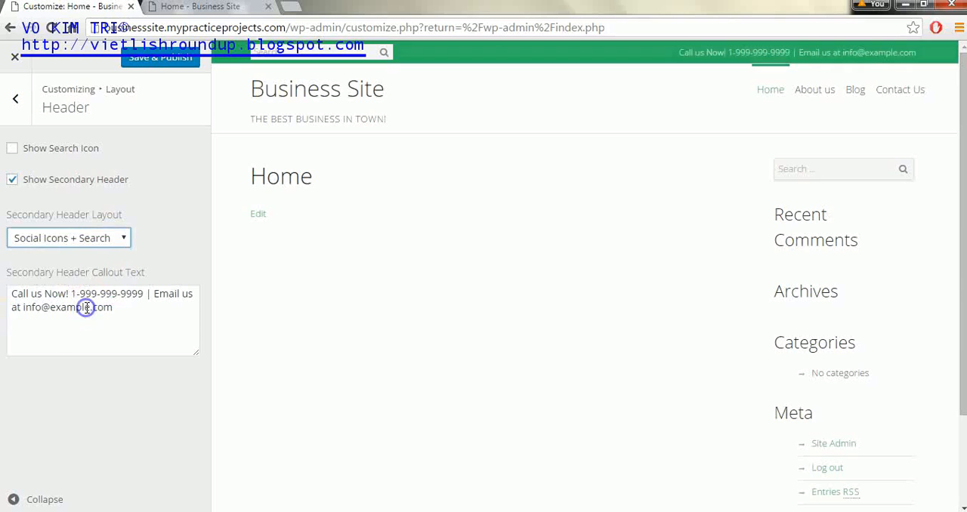
click(123, 237)
click(94, 325)
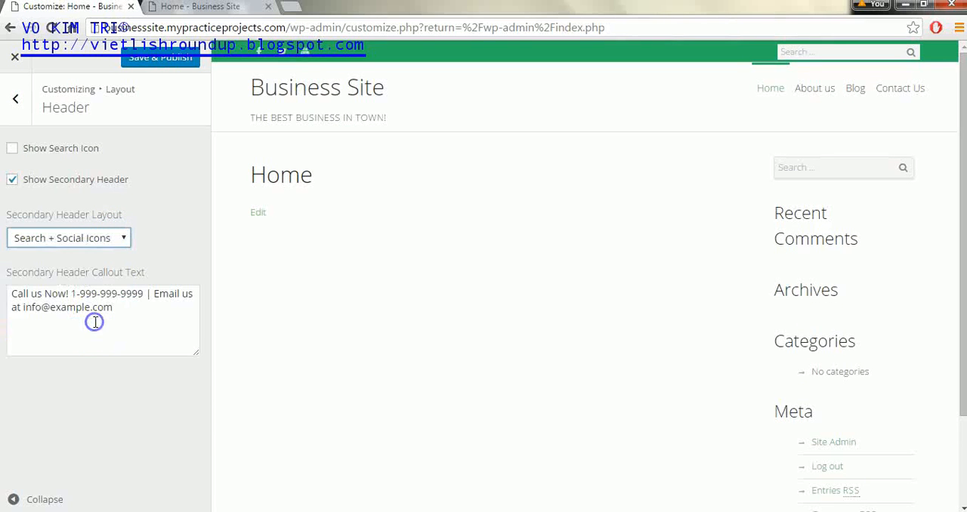
click(123, 238)
click(106, 284)
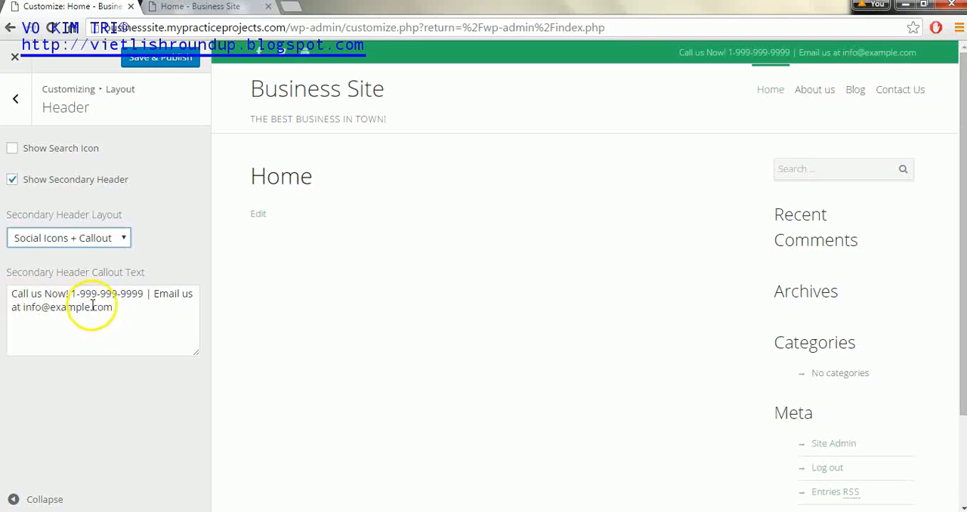
Step: Replace the e-mail address in the secondary header callout text with the site's support e-mail address
drag(115, 306, 33, 310)
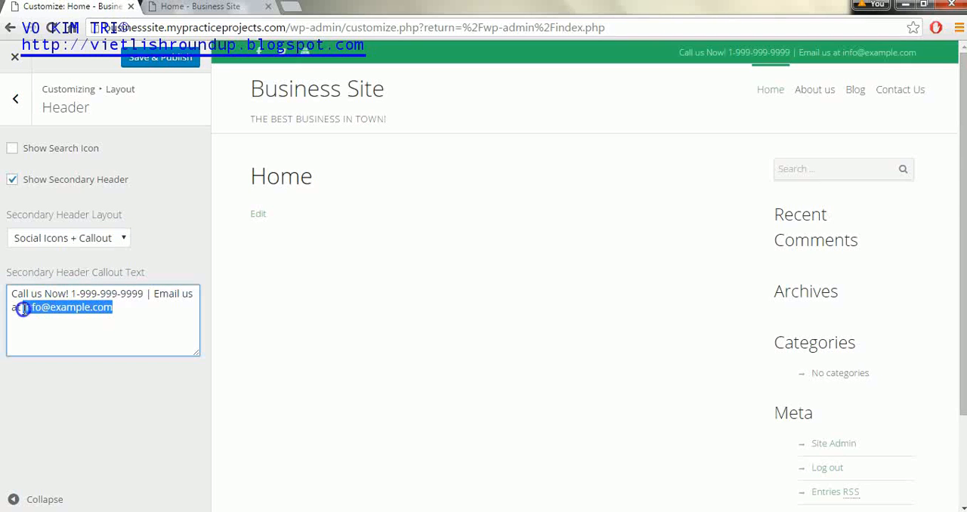
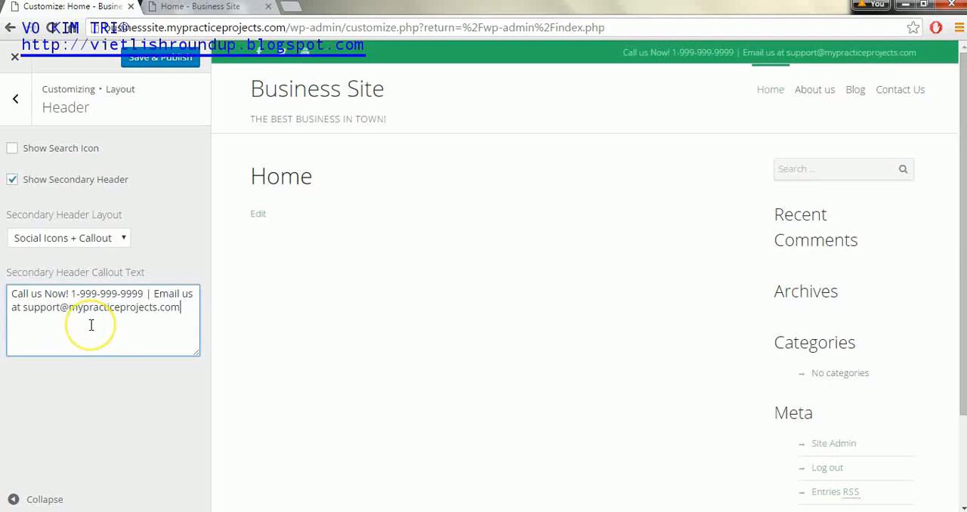
Step: Capitalize the first letter of each word in the callout text's e-mail address, up to the domain extension, and publish the header changes
click(25, 307)
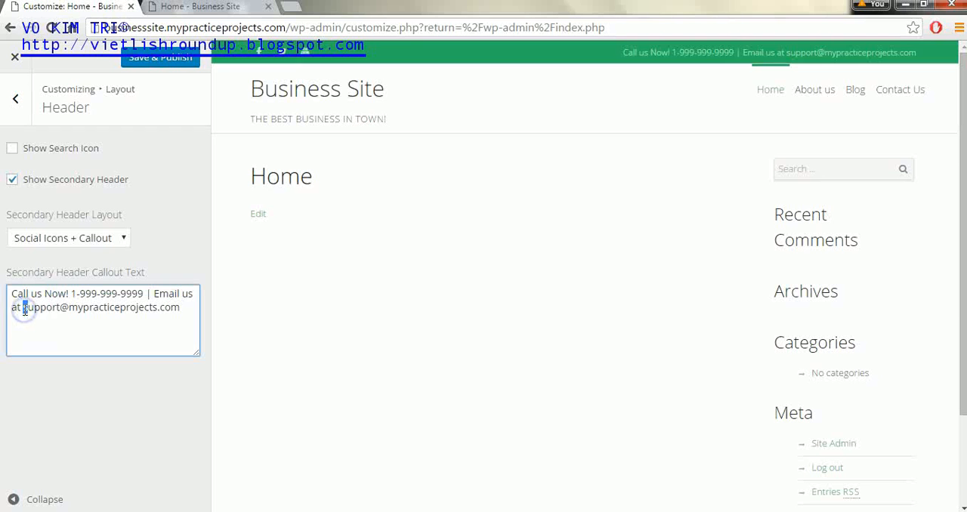
text(S)
click(81, 307)
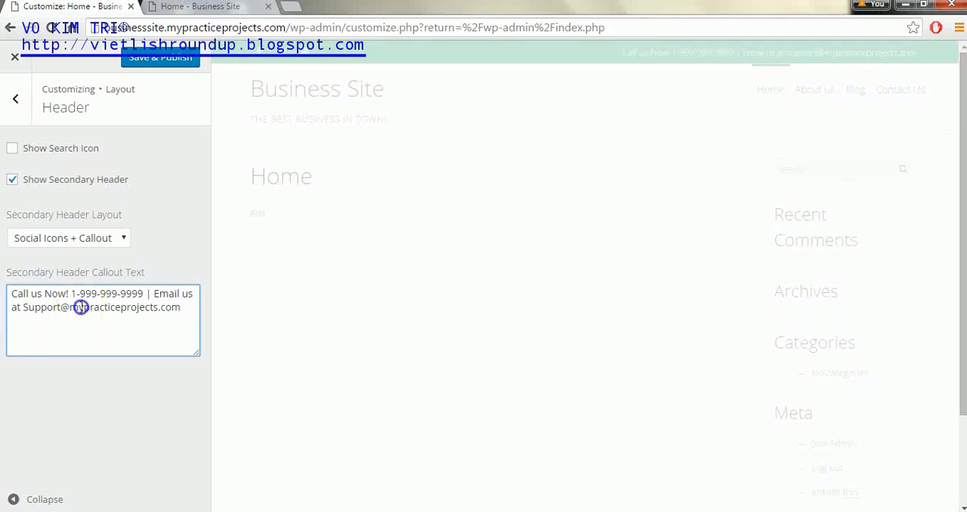
key(BackSpace)
text(M)
click(89, 305)
key(BackSpace)
text(P)
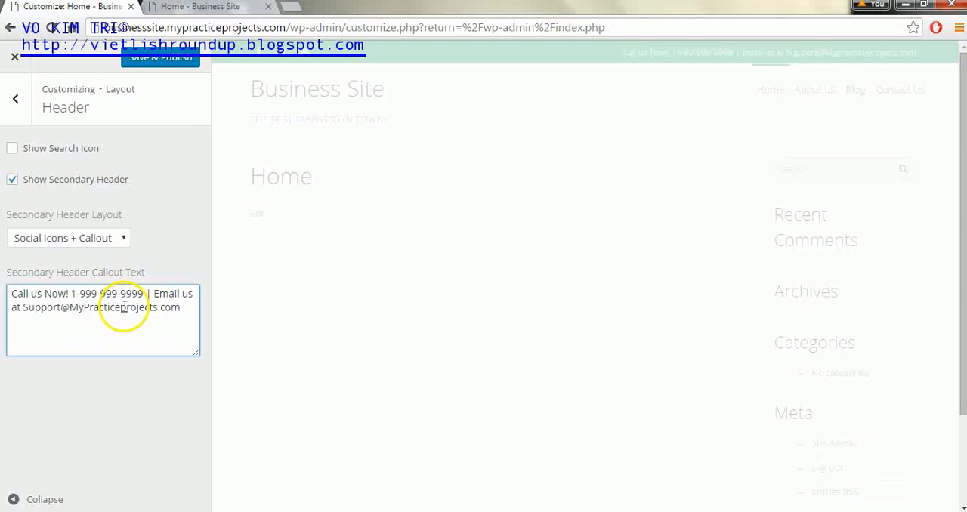
click(123, 307)
key(BackSpace)
text(P)
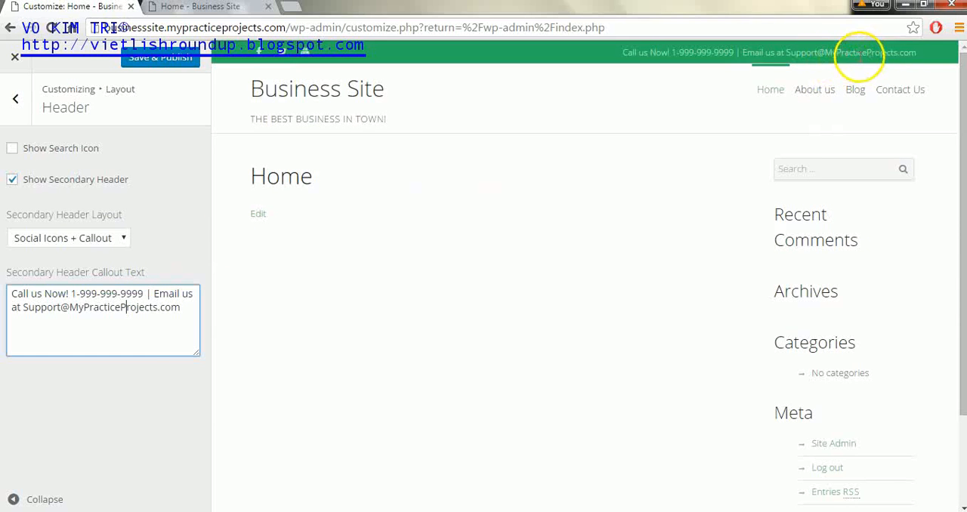
click(161, 64)
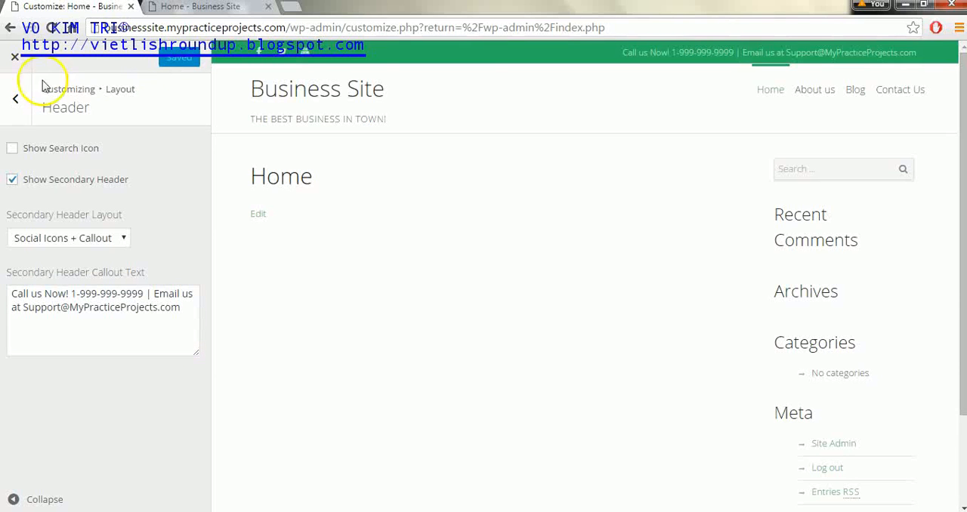
Step: Turn on the social icons in the footer layout settings, check them in the preview, and publish the change
click(9, 96)
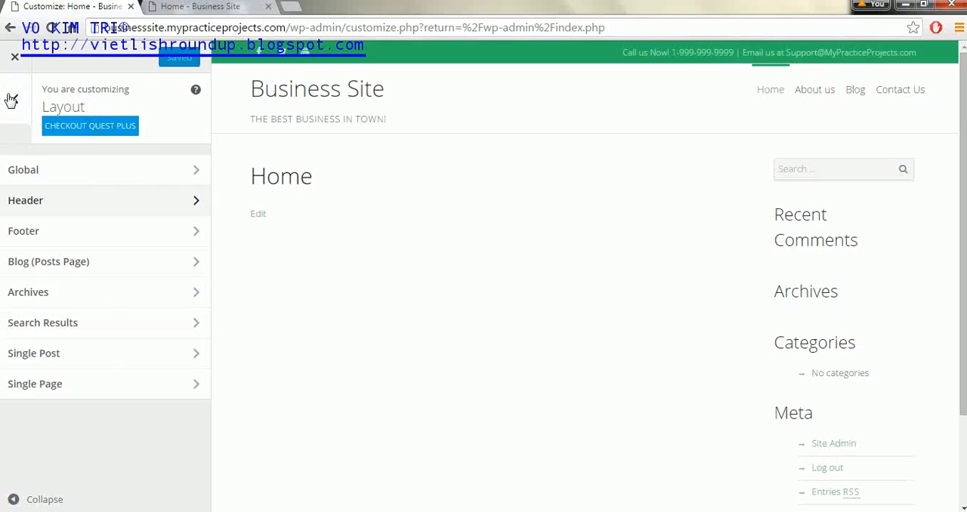
click(177, 229)
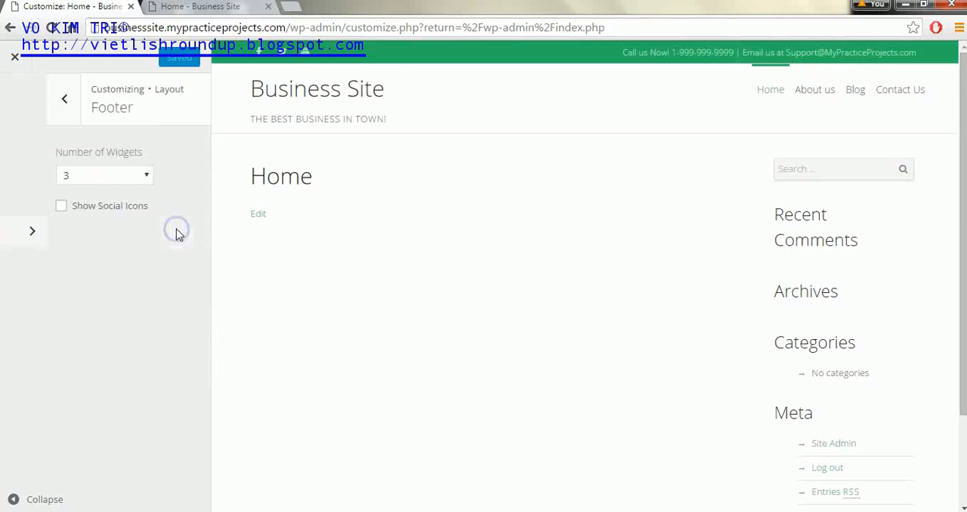
drag(962, 146, 956, 253)
click(12, 206)
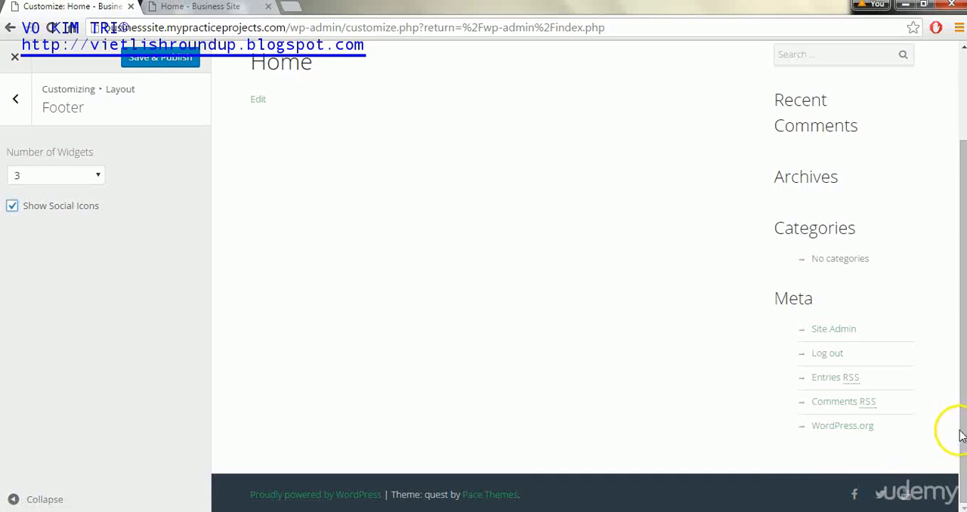
drag(960, 429, 957, 252)
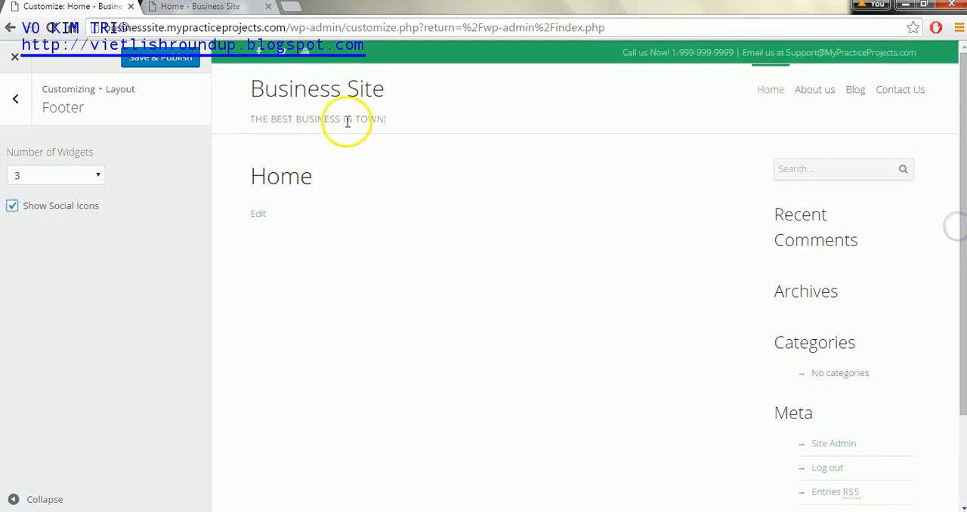
click(171, 66)
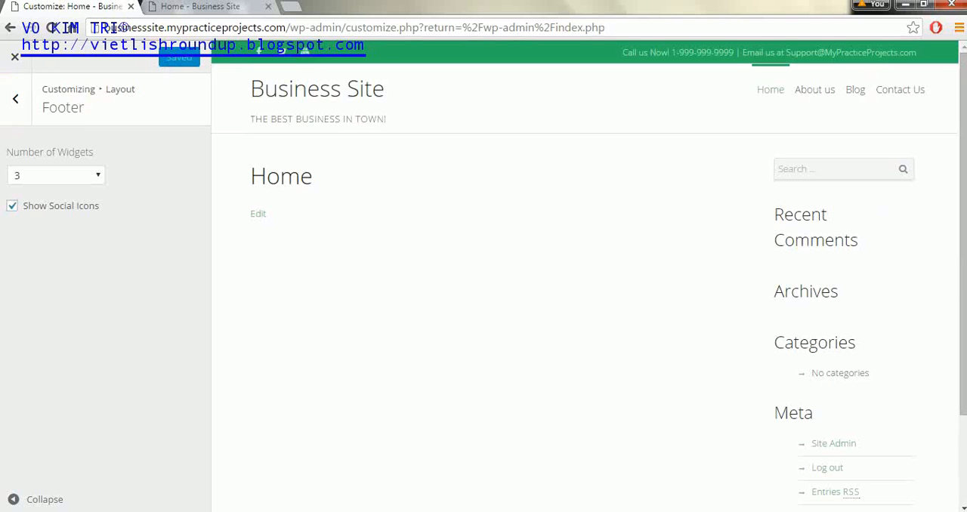
Step: Review the Blog (Posts Page) layout settings, including the sidebar position options
click(9, 104)
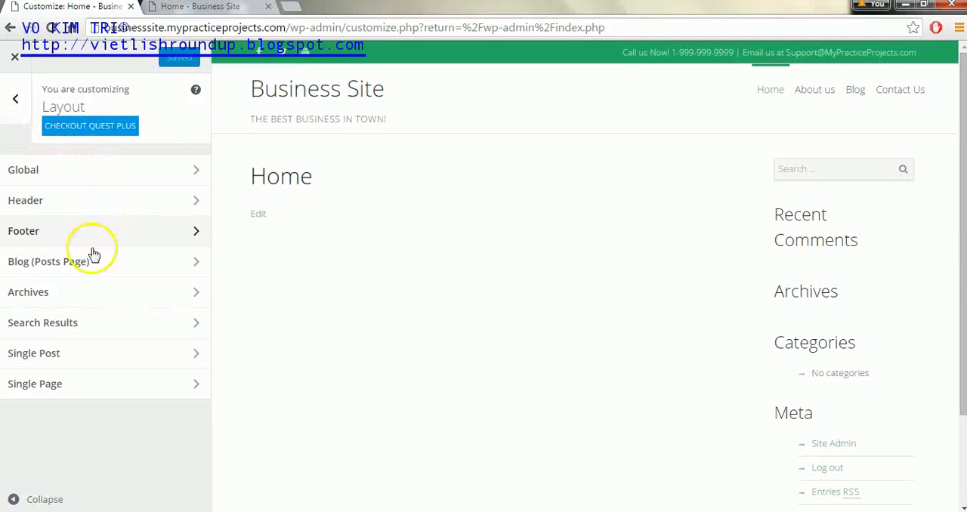
click(88, 270)
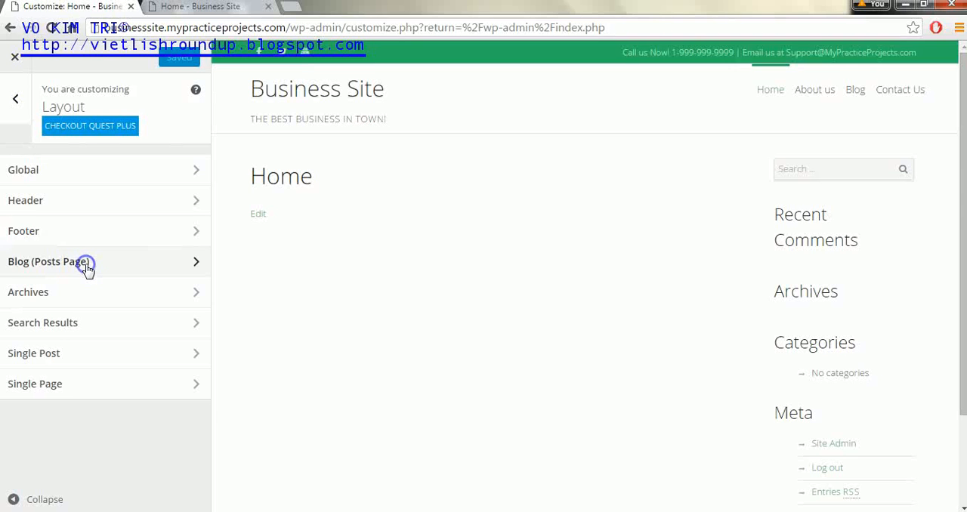
click(98, 184)
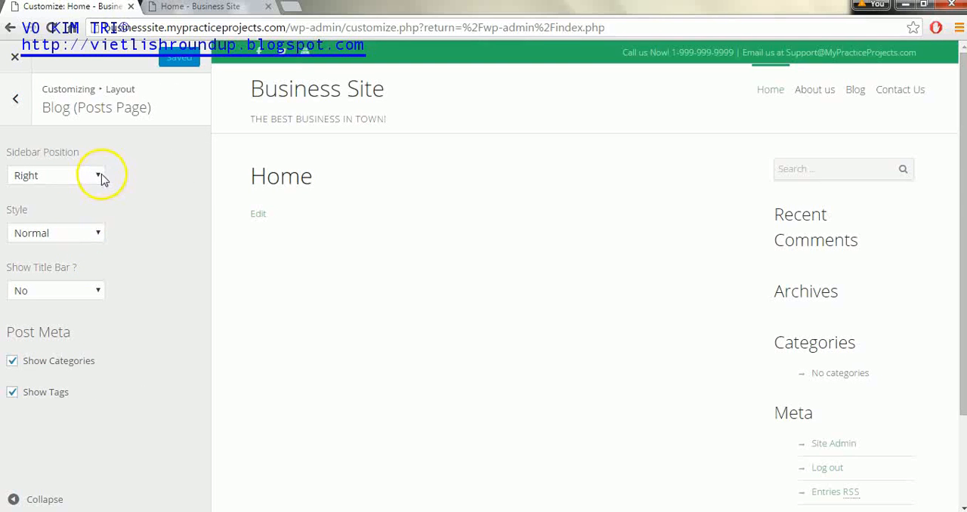
click(13, 104)
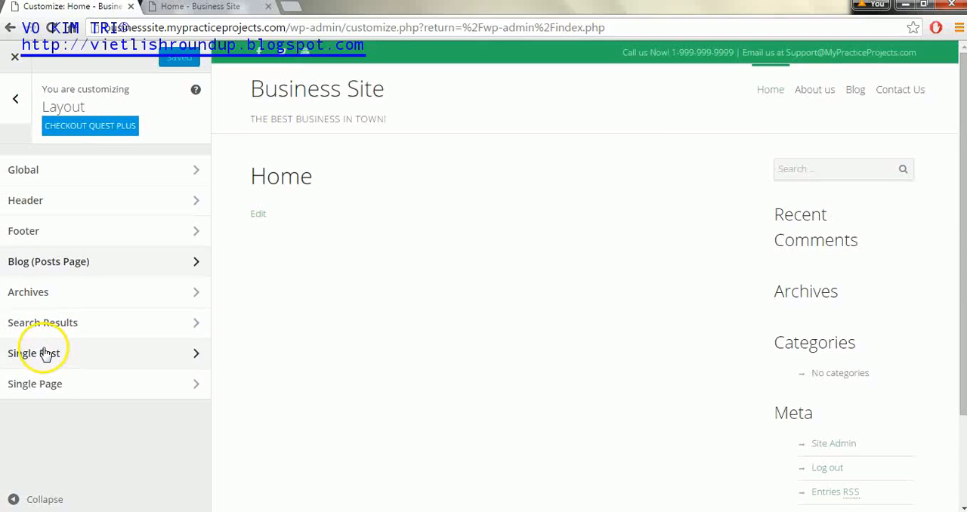
Step: Review the global background image settings for the site and the title container
click(17, 98)
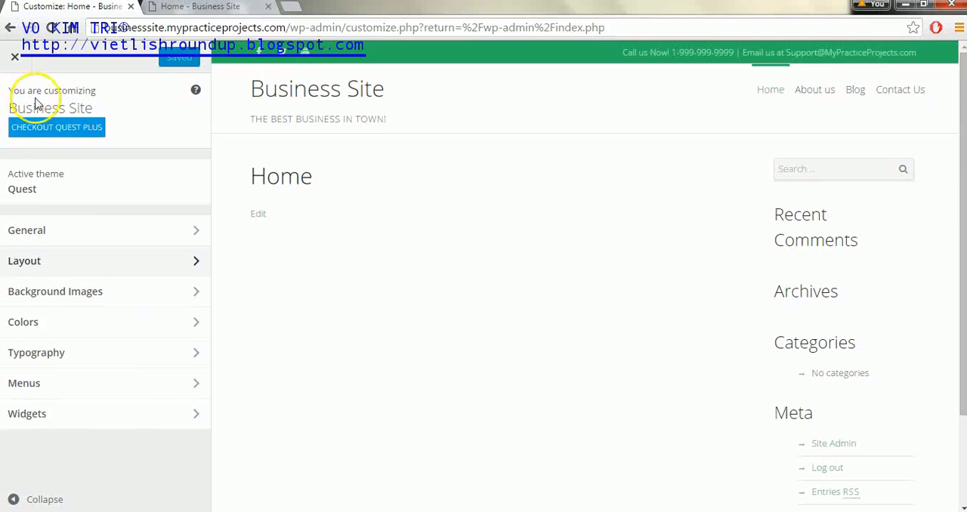
click(167, 301)
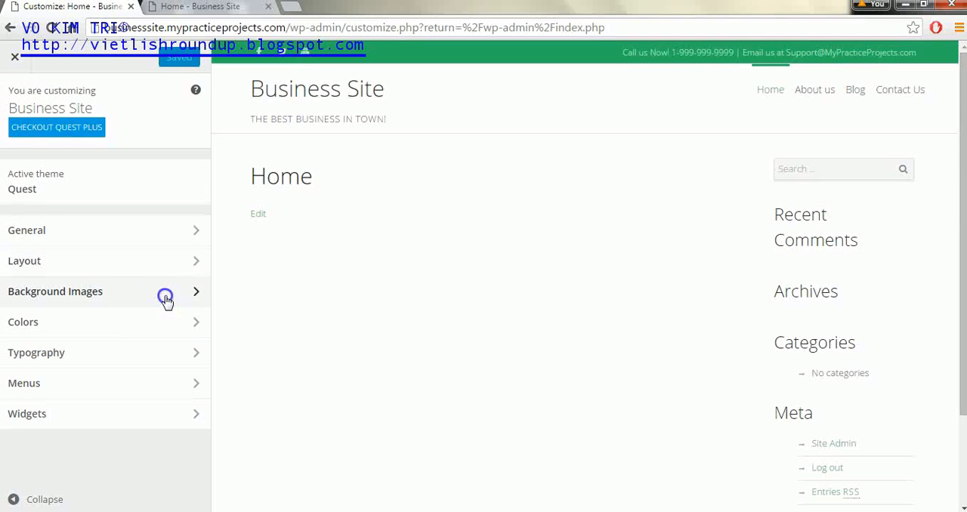
click(181, 163)
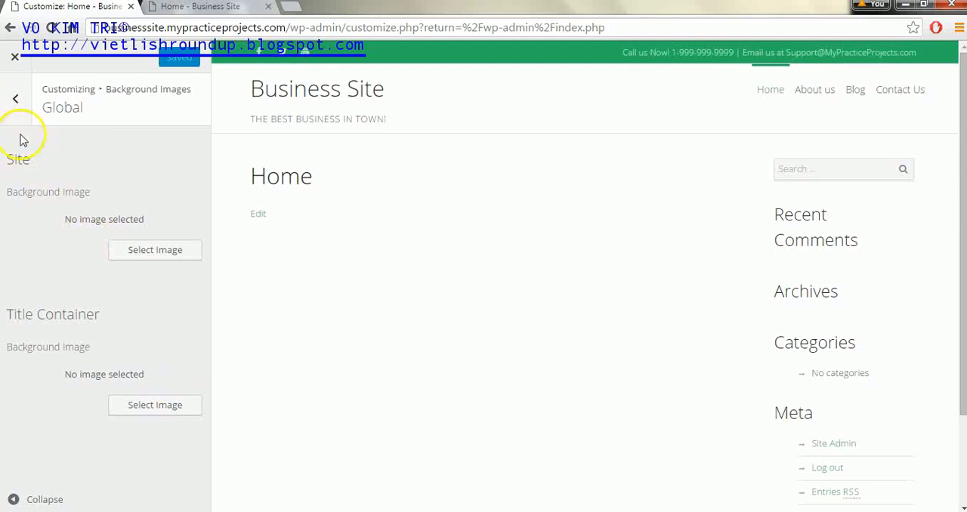
click(10, 106)
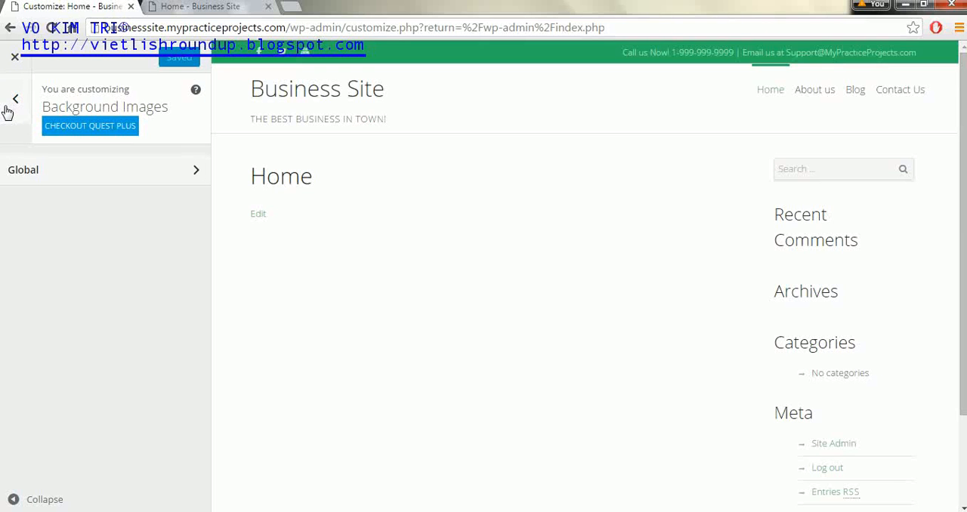
Step: Examine the global color settings, including the accent, form element and border colors
click(11, 104)
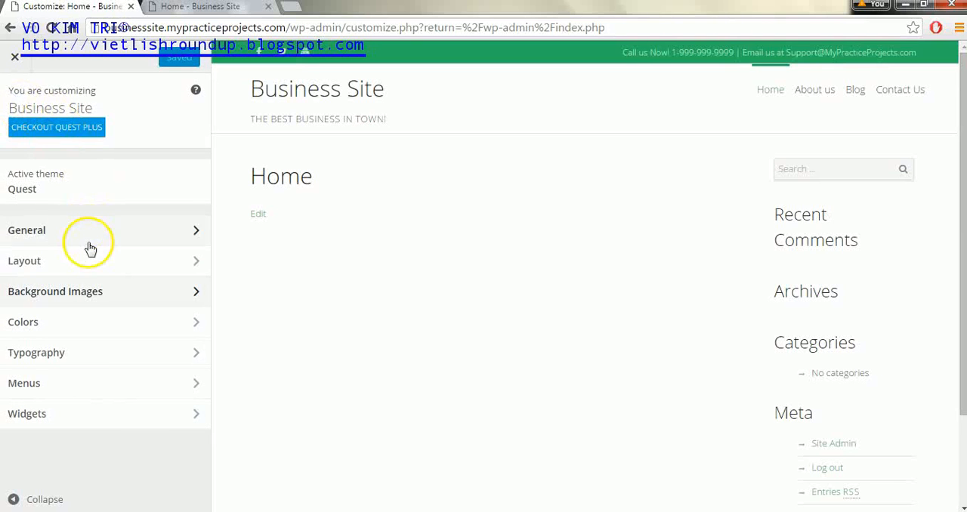
click(106, 327)
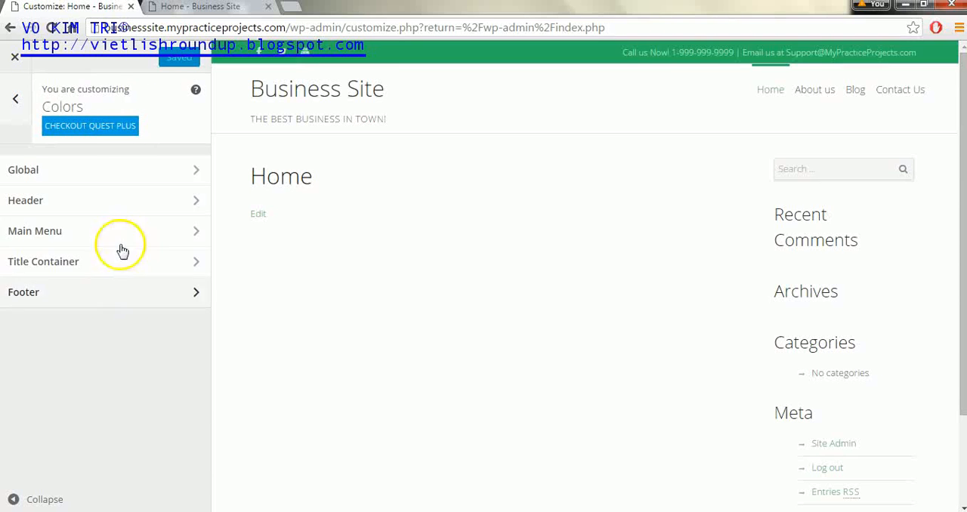
click(150, 168)
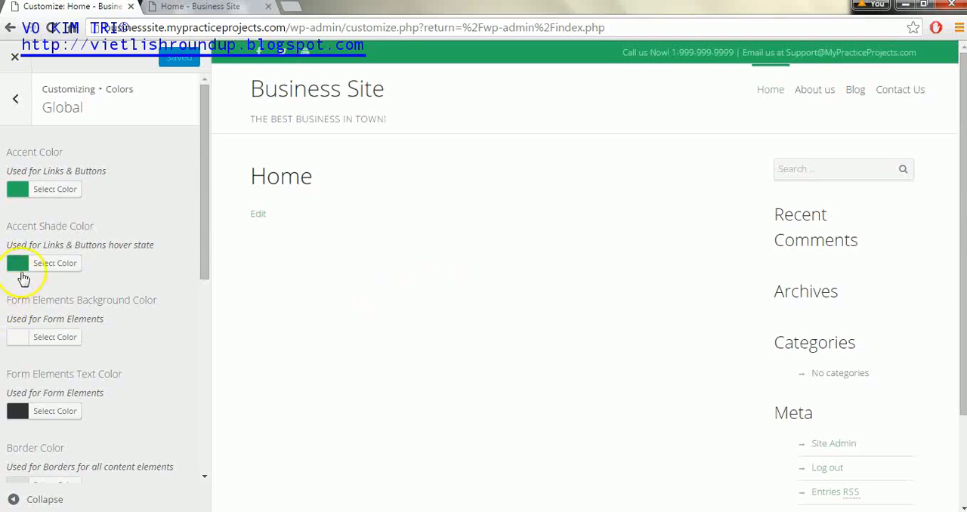
drag(203, 219, 190, 173)
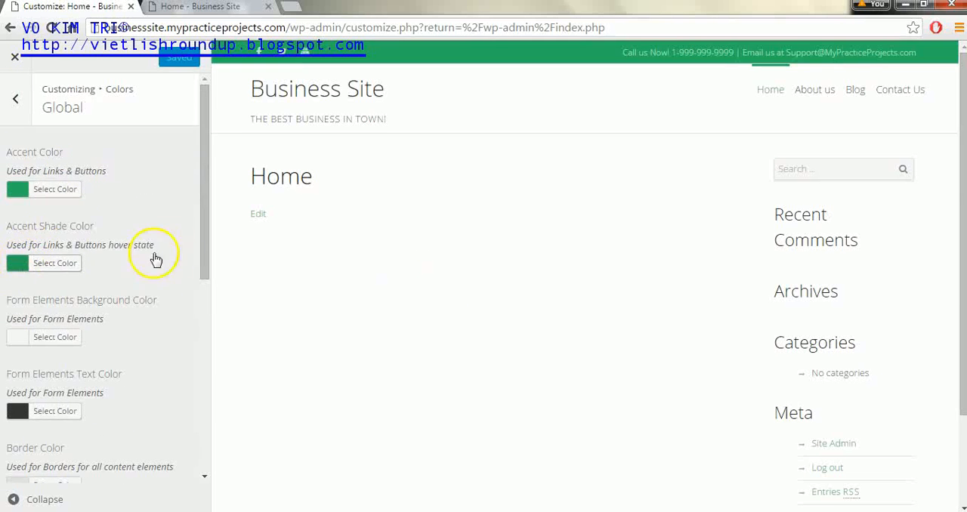
Step: Review the remaining global color settings, including the heading, text, site background and content background colors
drag(209, 216, 201, 296)
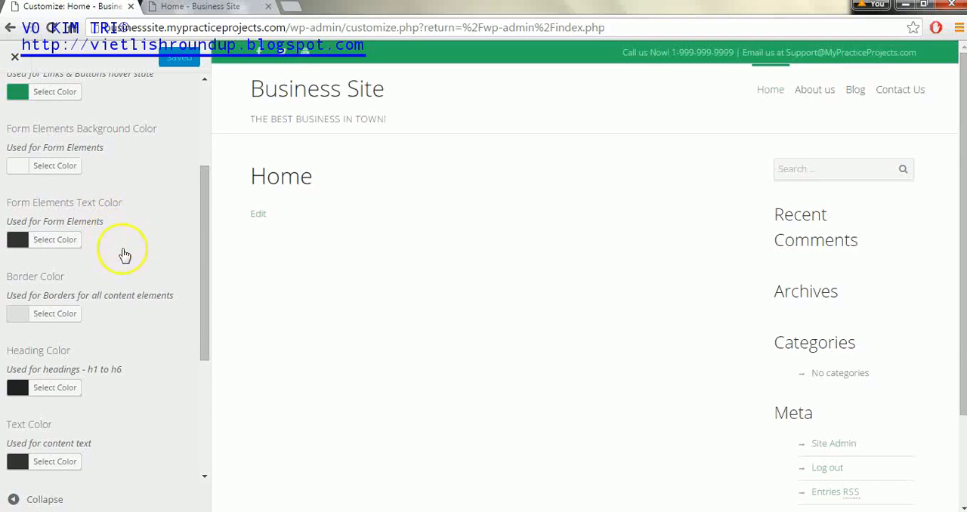
drag(201, 192, 197, 323)
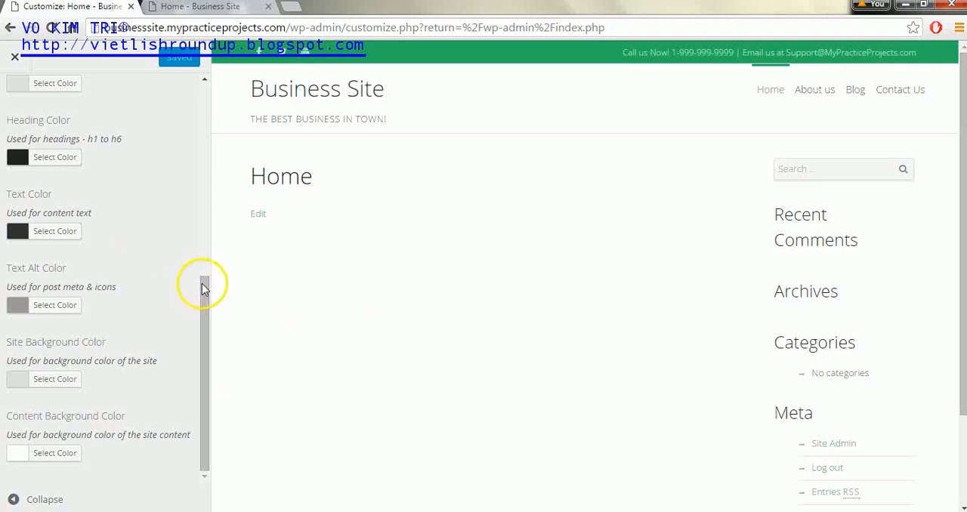
drag(203, 284, 203, 89)
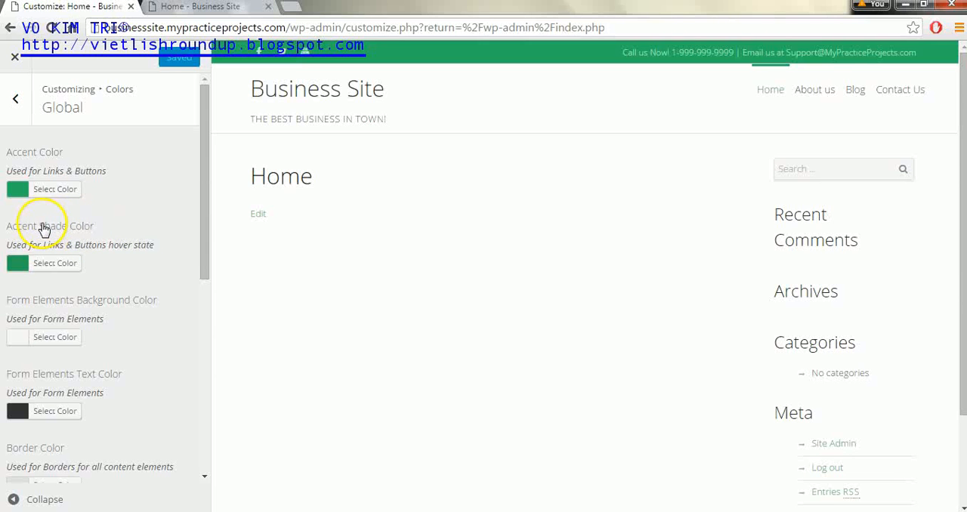
Step: Try #1a776b as the global accent color and restore the default color
click(17, 198)
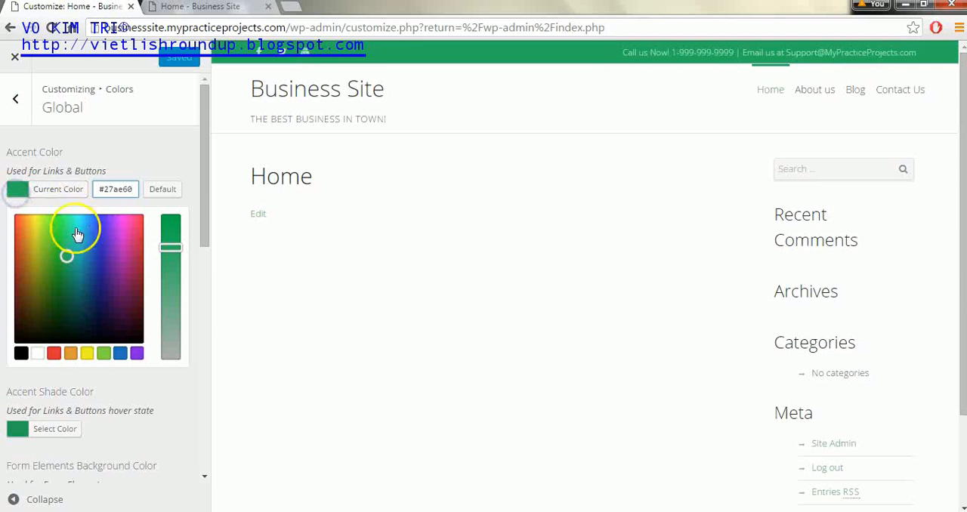
click(77, 283)
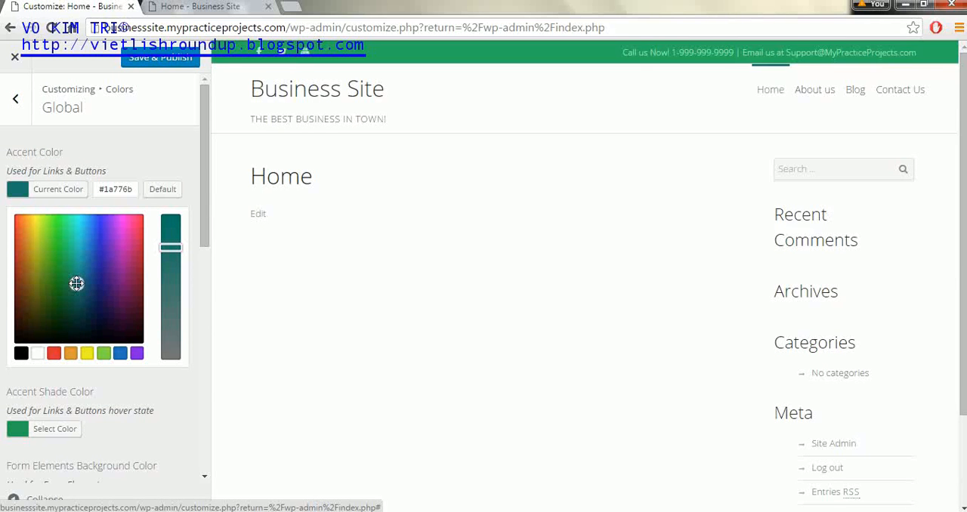
click(162, 190)
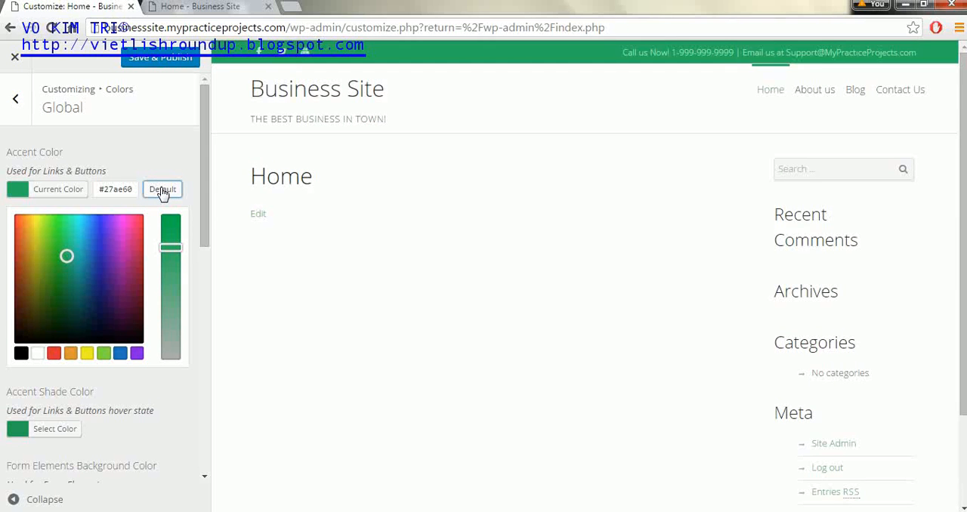
click(176, 149)
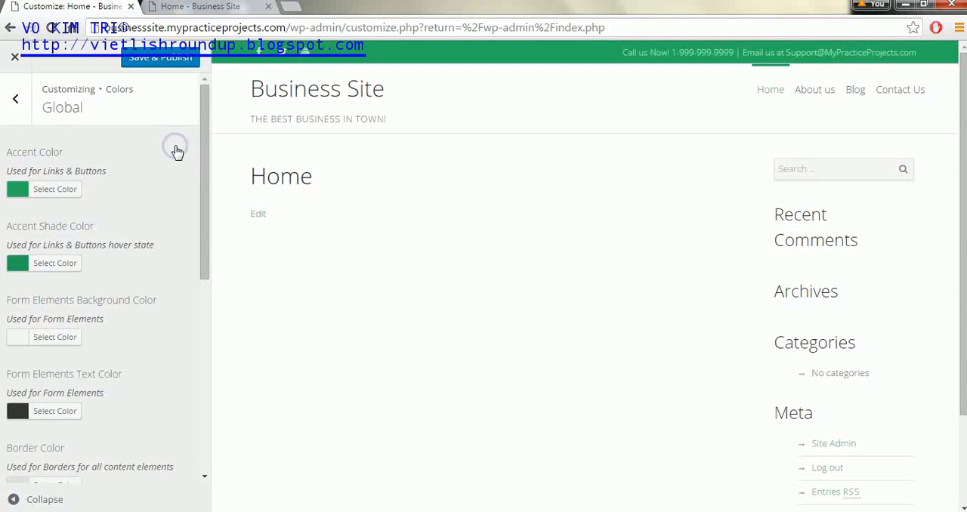
Step: Review the header color settings, including the background, text, border and secondary header colors
click(16, 106)
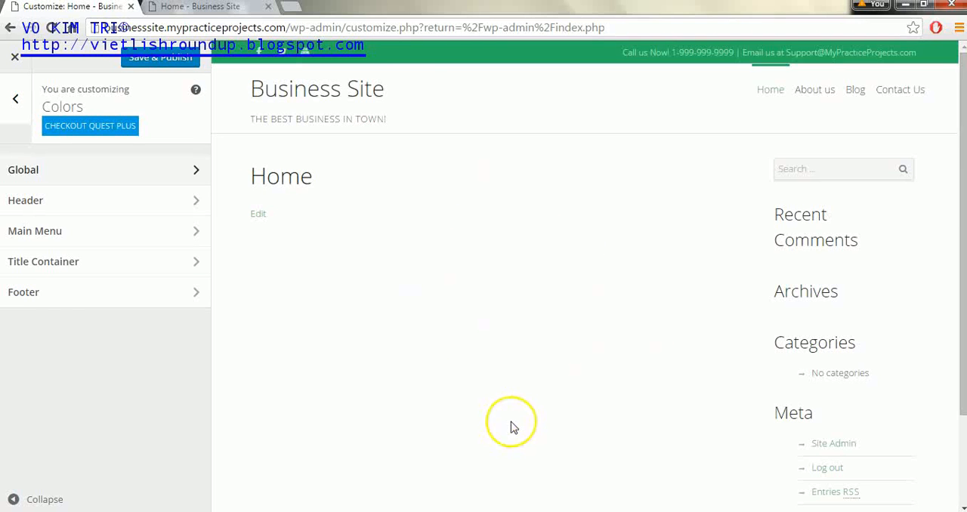
click(129, 206)
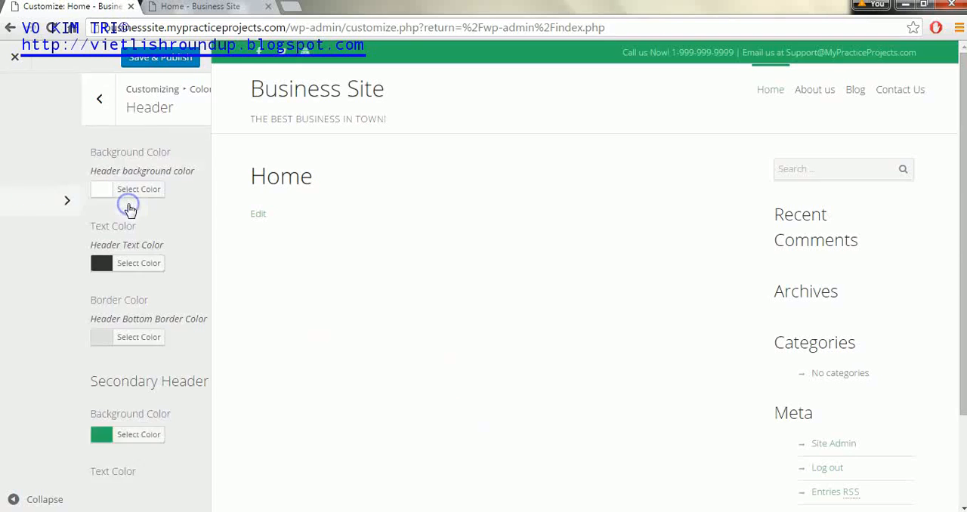
click(18, 101)
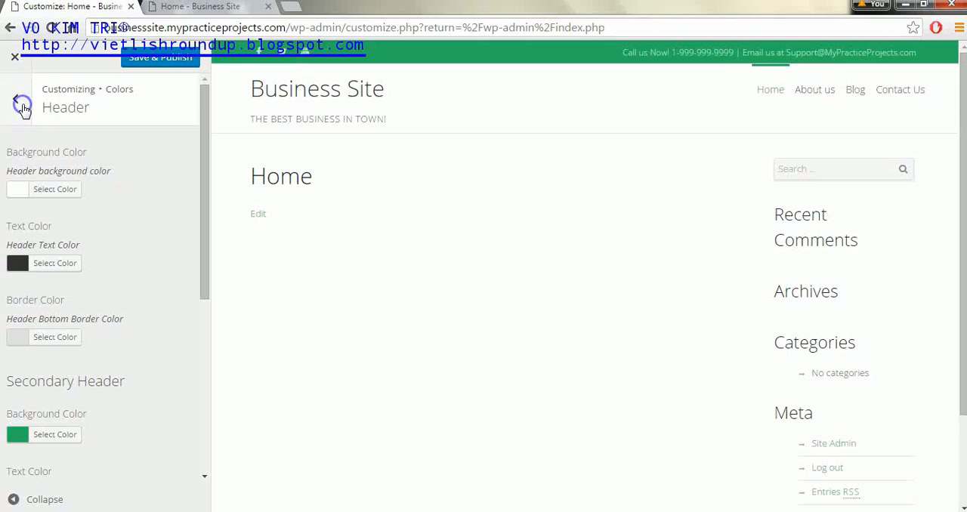
Step: Save and publish the pending theme changes and close the Customizer to return to the dashboard
click(13, 60)
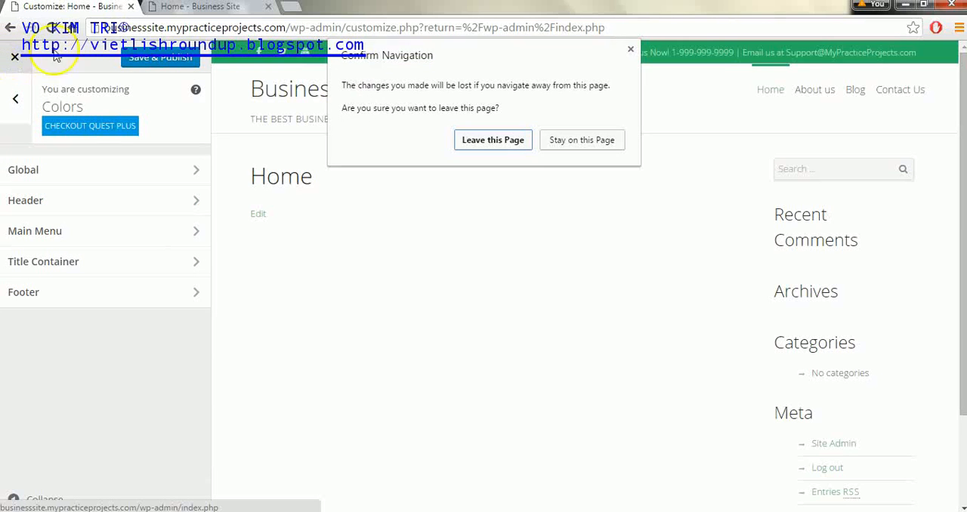
click(582, 140)
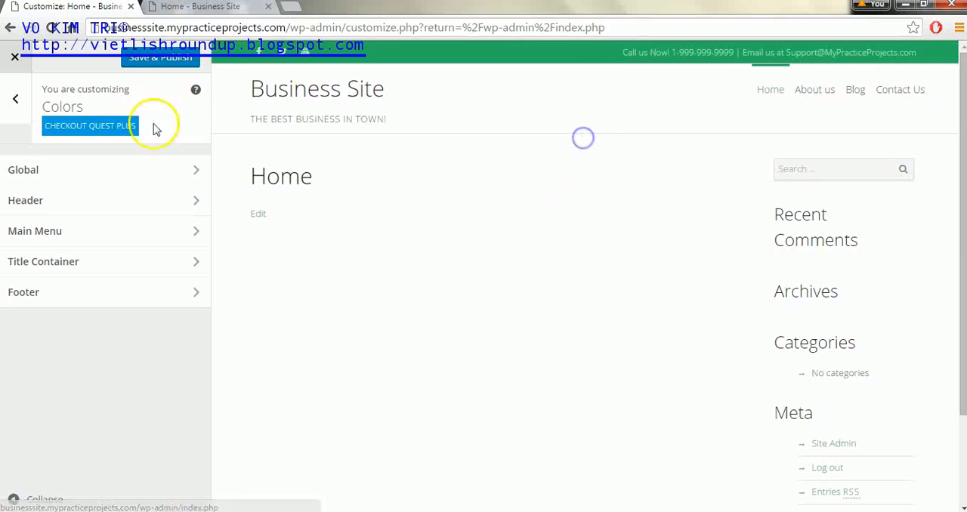
click(140, 60)
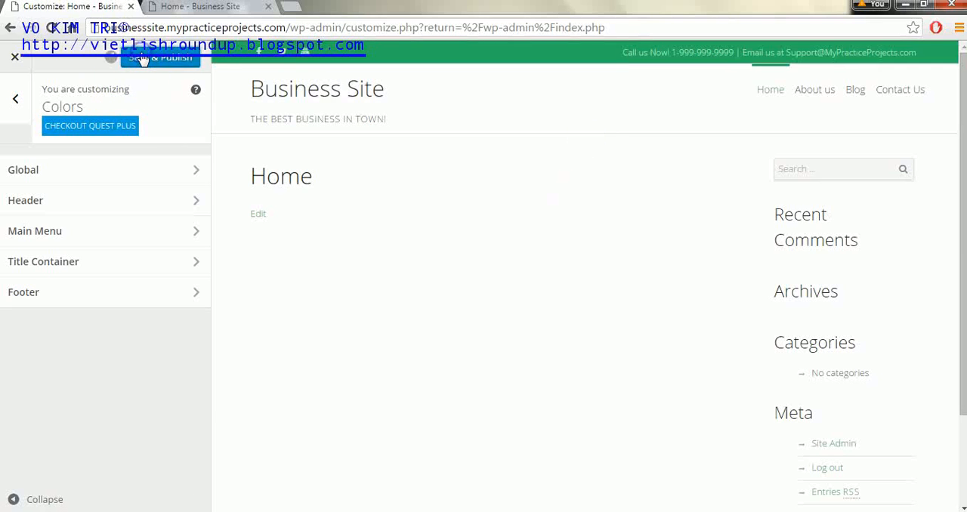
click(13, 59)
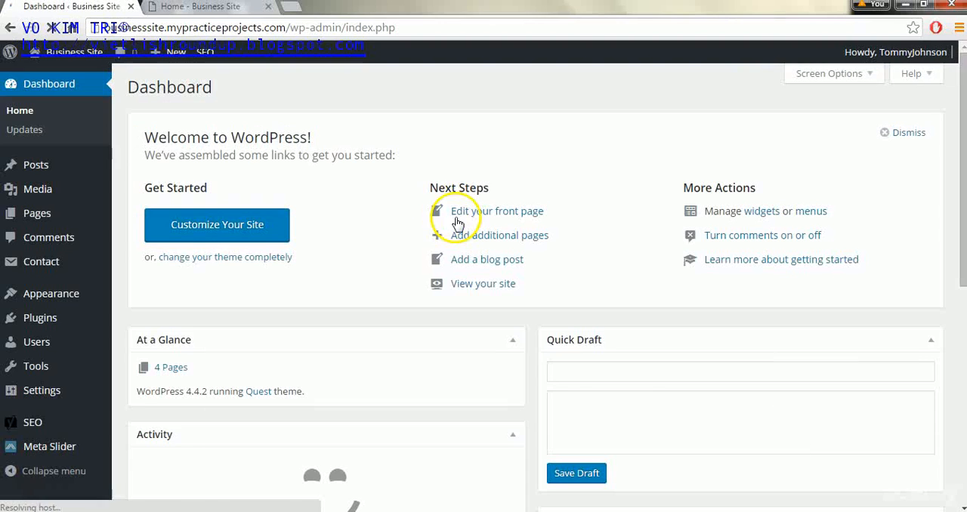
Step: Copy the sample paragraphs from the text document, paste them twice into the Home page's content and update the page
mouse_move(41, 218)
click(46, 214)
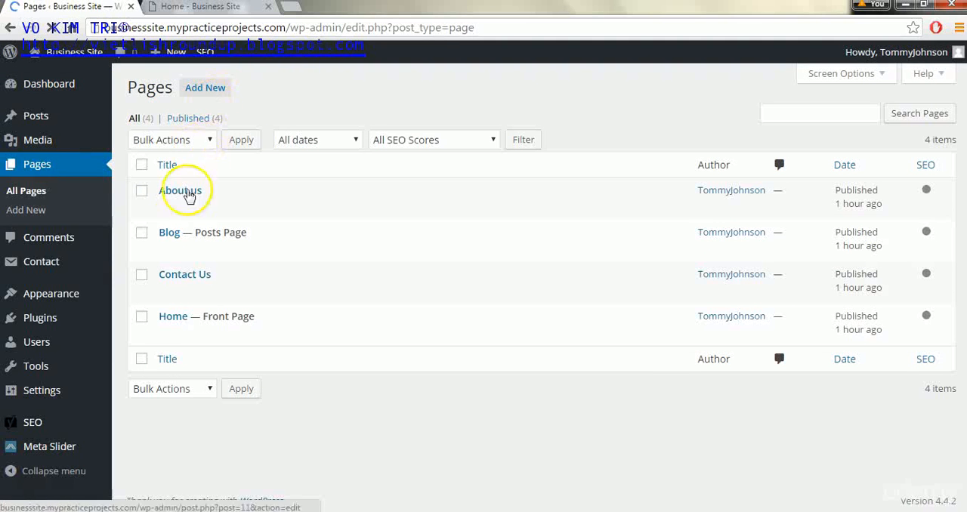
mouse_move(162, 313)
click(167, 333)
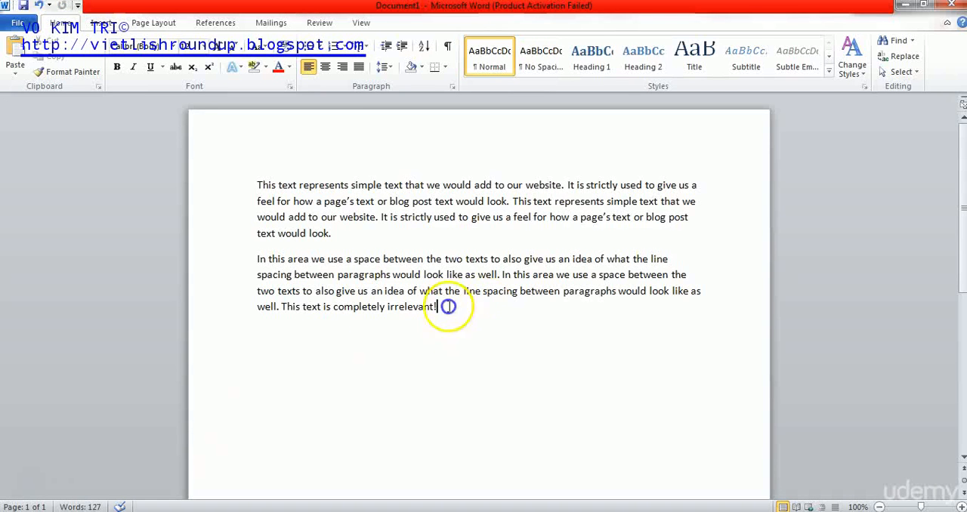
drag(445, 307, 264, 195)
right_click(266, 195)
click(309, 218)
click(900, 5)
click(355, 310)
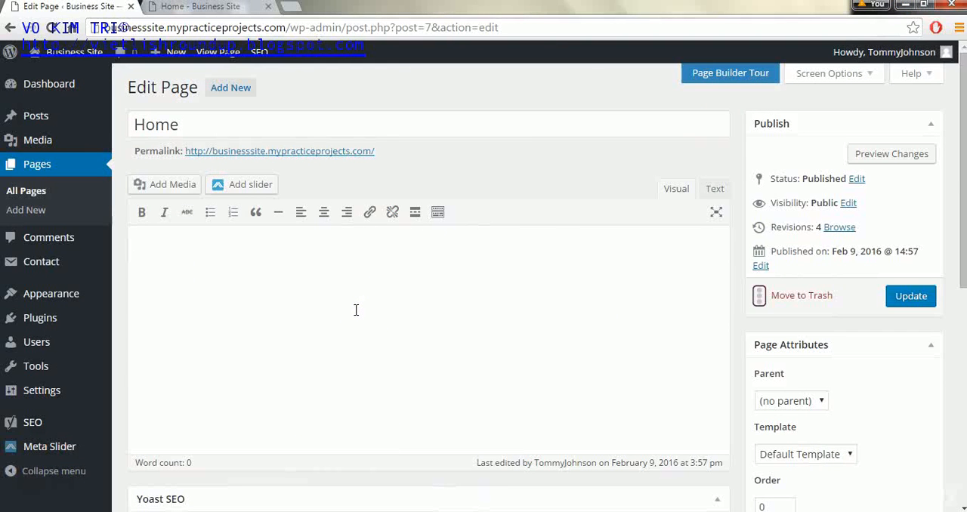
key(ctrl+v)
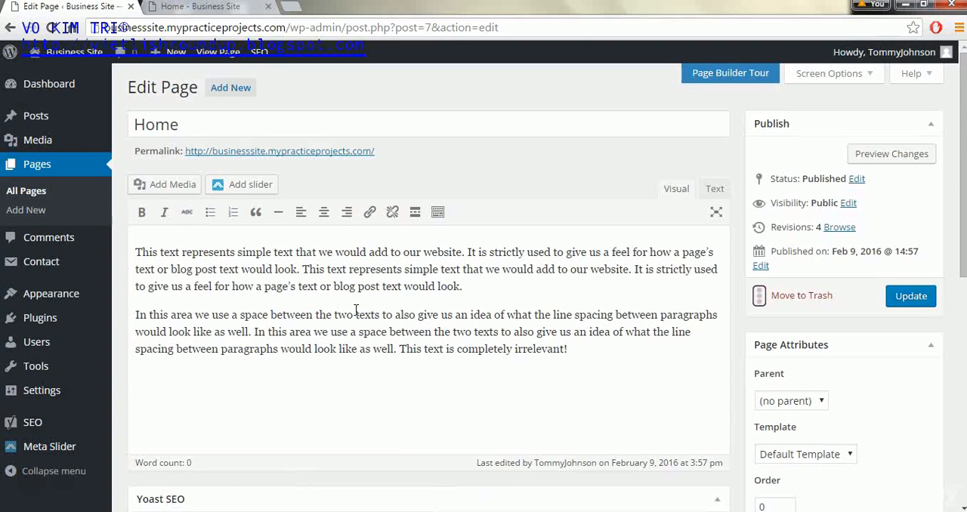
key(ctrl+v)
click(918, 234)
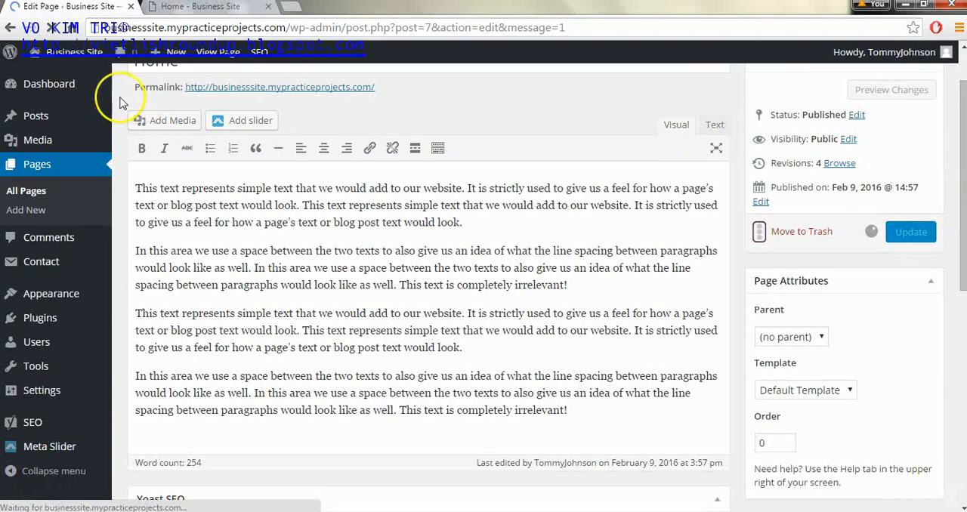
Step: Create a blog post titled "dummy text", paste the copied sample paragraphs as its content and publish it
click(47, 121)
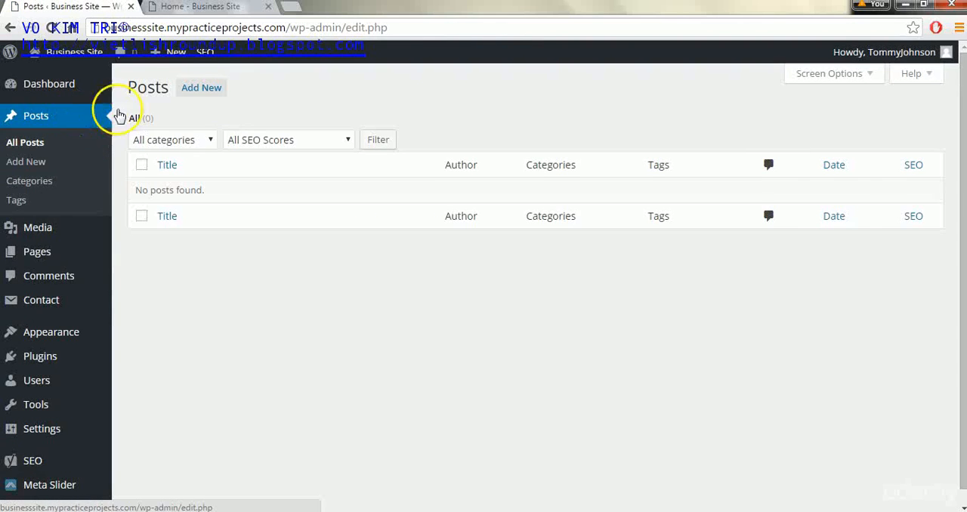
click(202, 91)
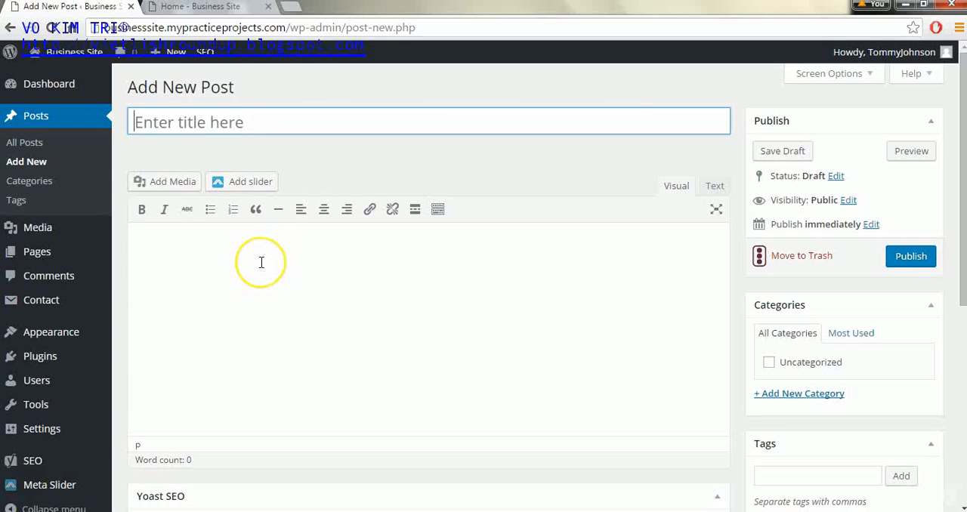
text(dummy text)
click(261, 262)
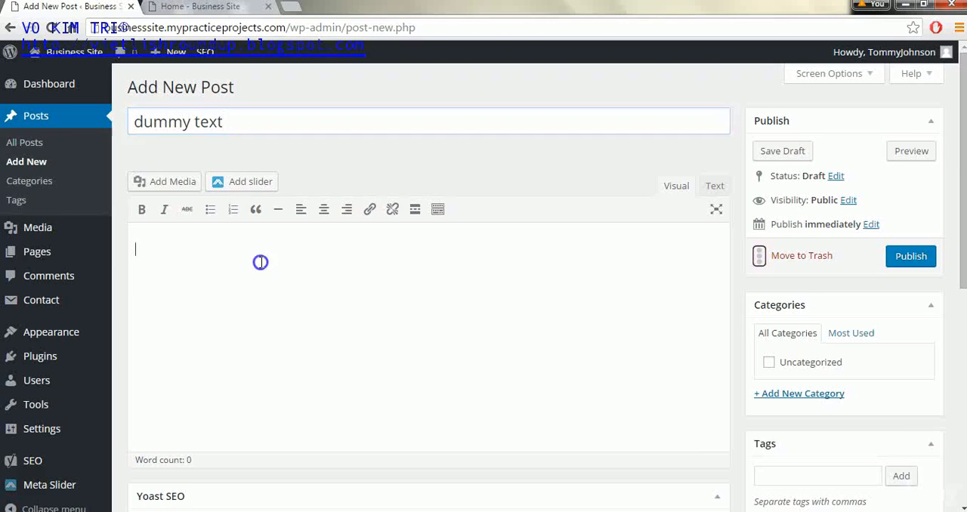
key(ctrl+v)
click(895, 201)
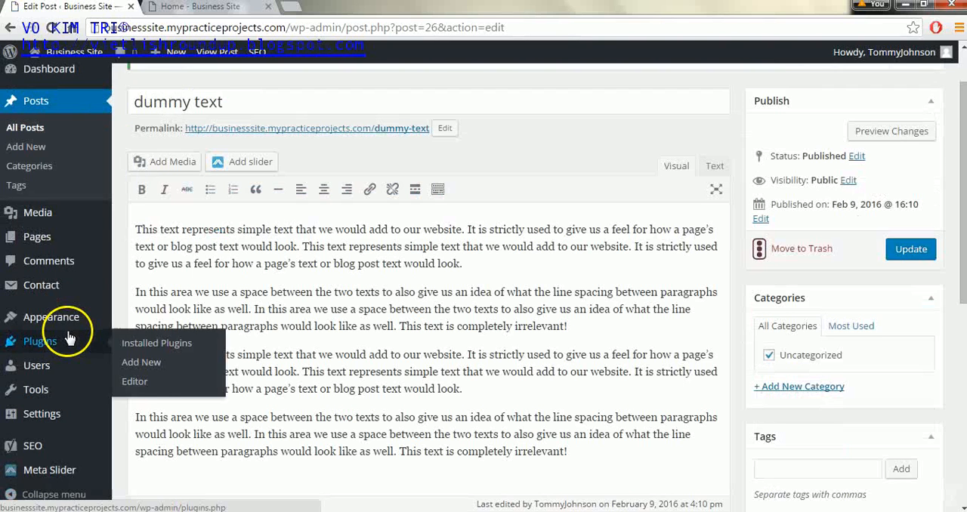
Step: Reopen the theme Customizer and look over its list of color sections
mouse_move(65, 320)
click(161, 346)
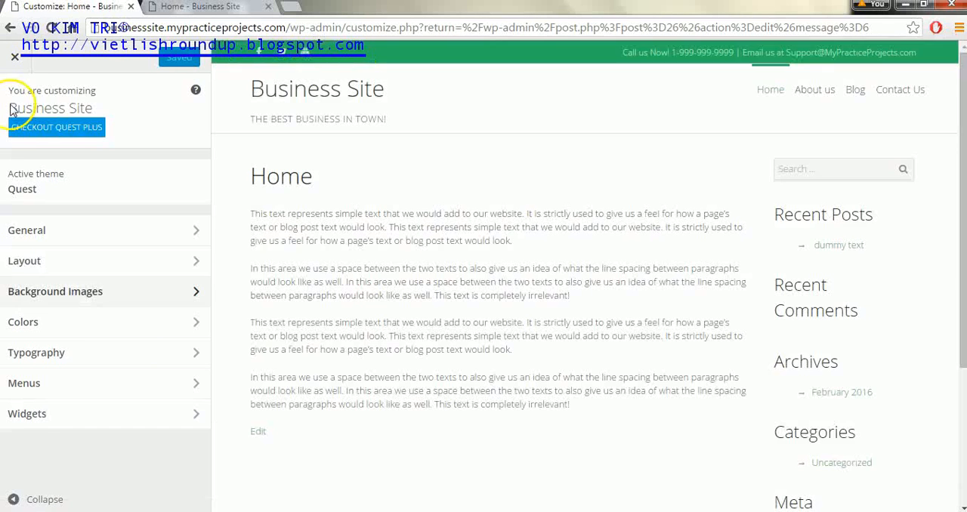
click(82, 332)
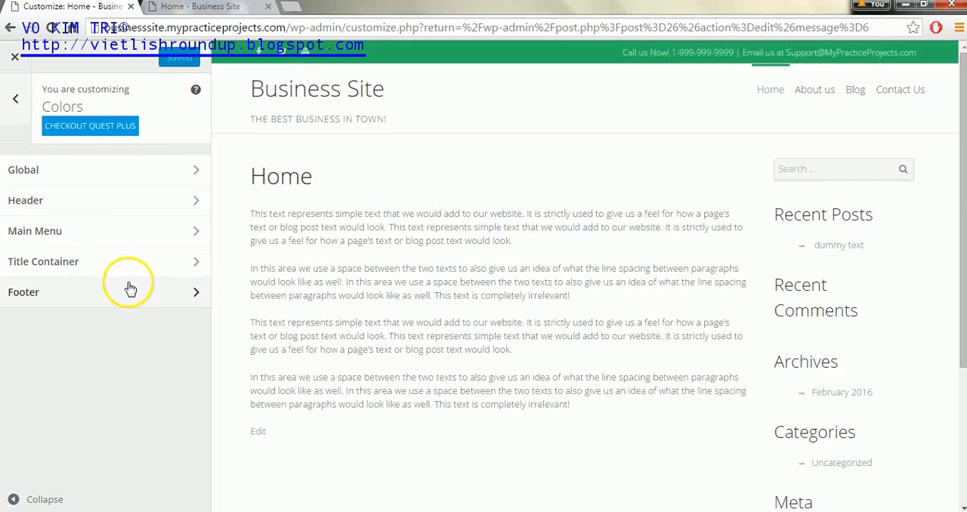
click(17, 100)
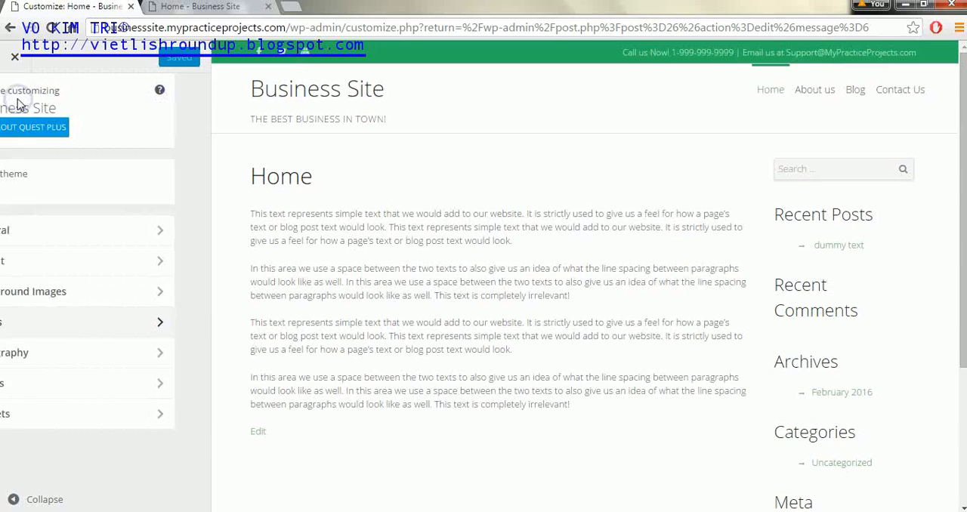
Step: Review the Google font subset choices in the Typography font options
click(56, 364)
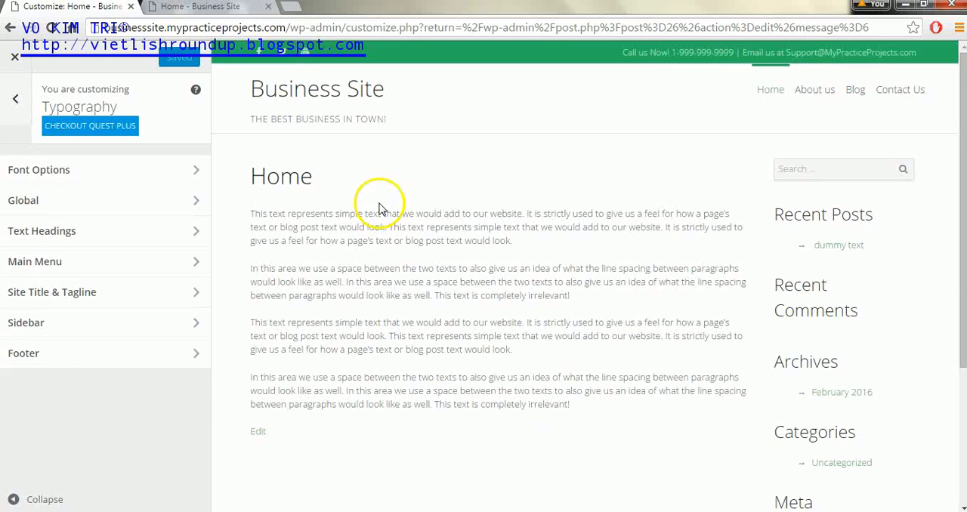
click(157, 174)
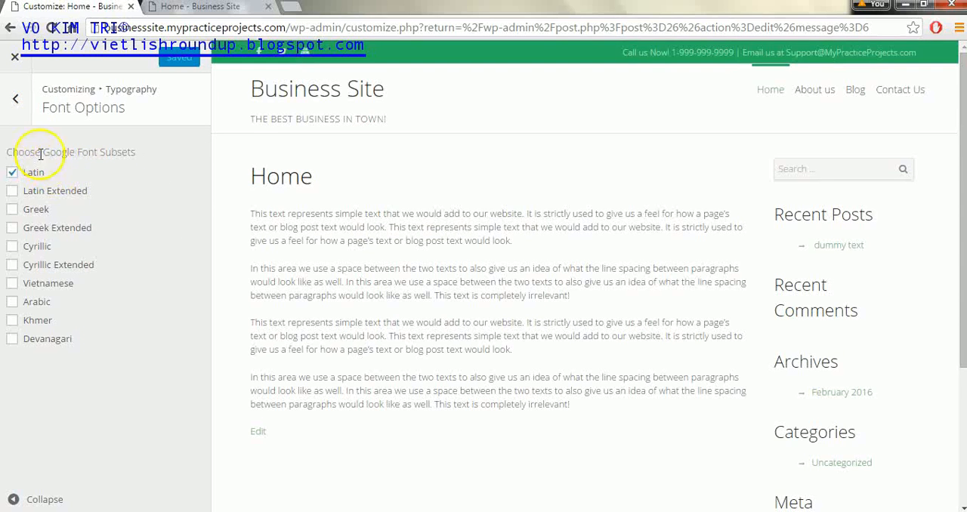
click(17, 102)
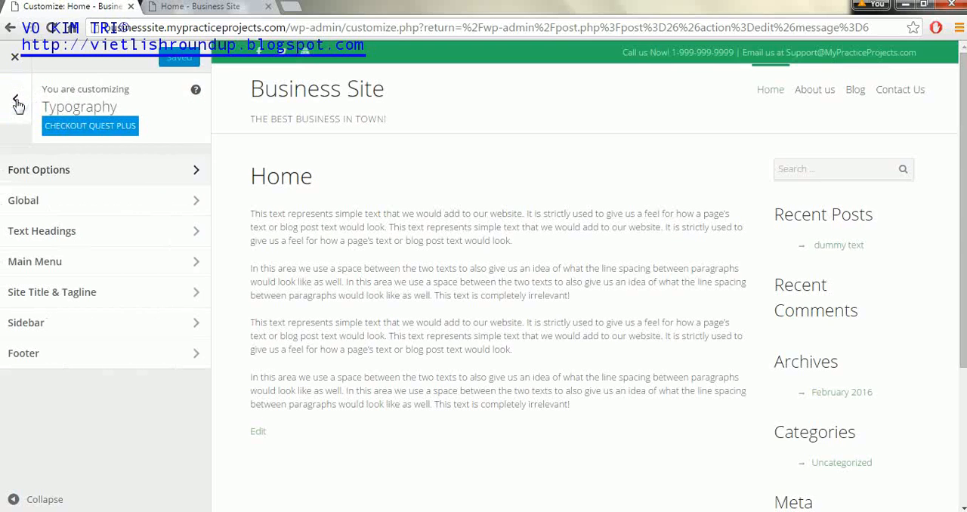
click(189, 173)
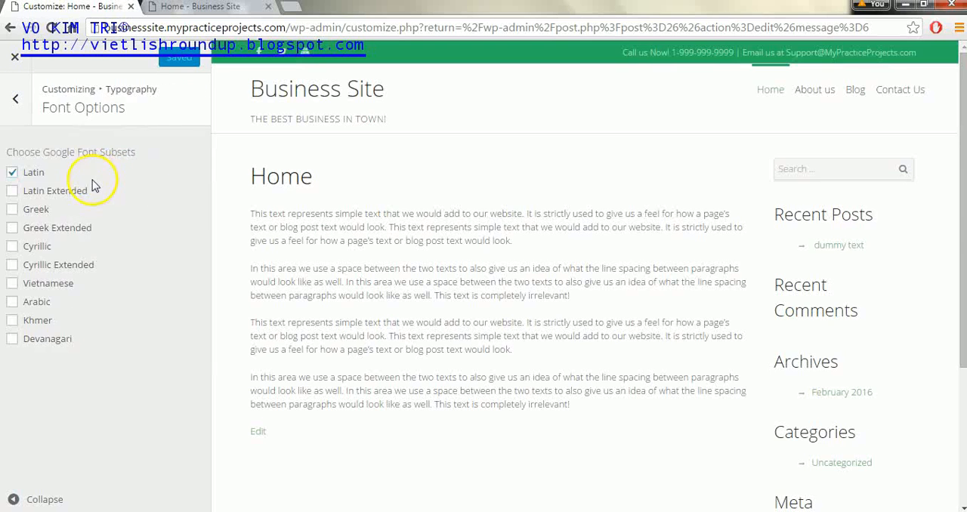
click(12, 90)
Step: Set the global text typography to the Lato font family with a font size of 16 px
click(105, 202)
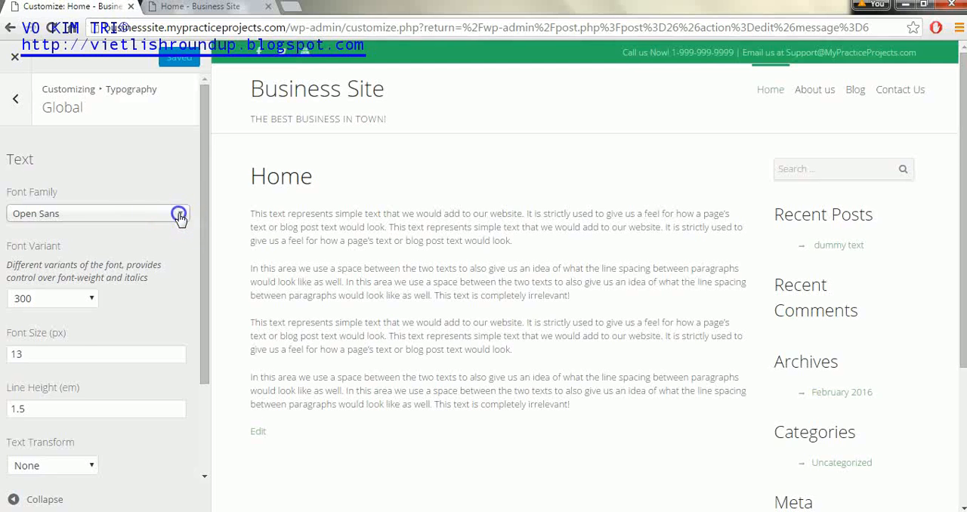
click(179, 216)
drag(182, 352, 179, 335)
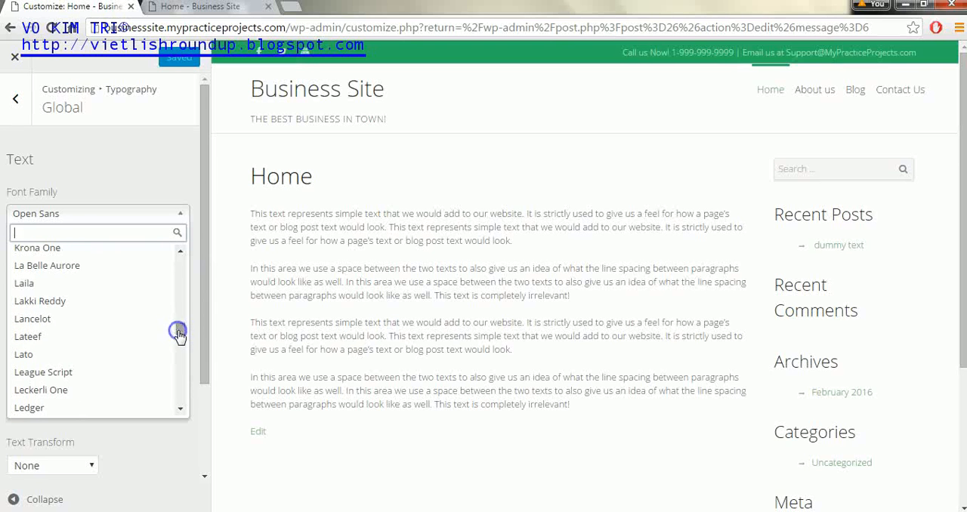
click(114, 352)
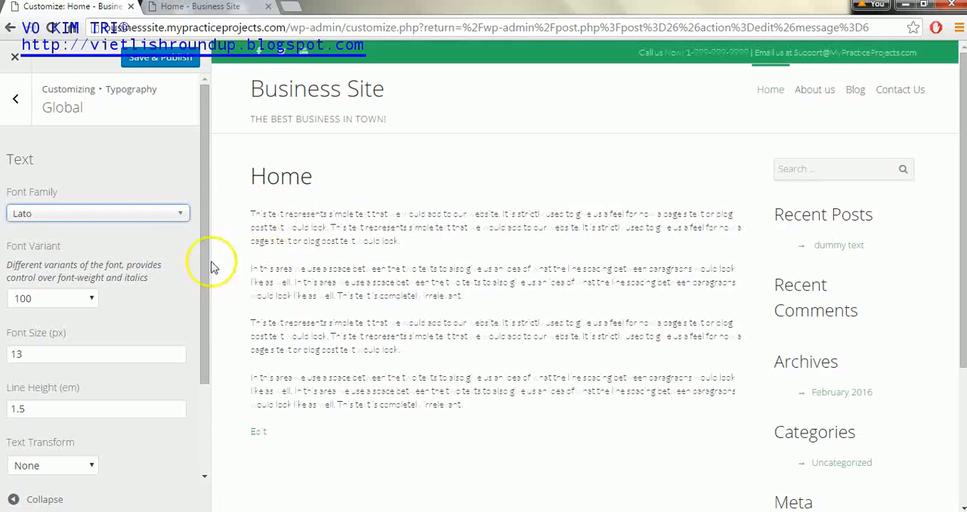
click(20, 360)
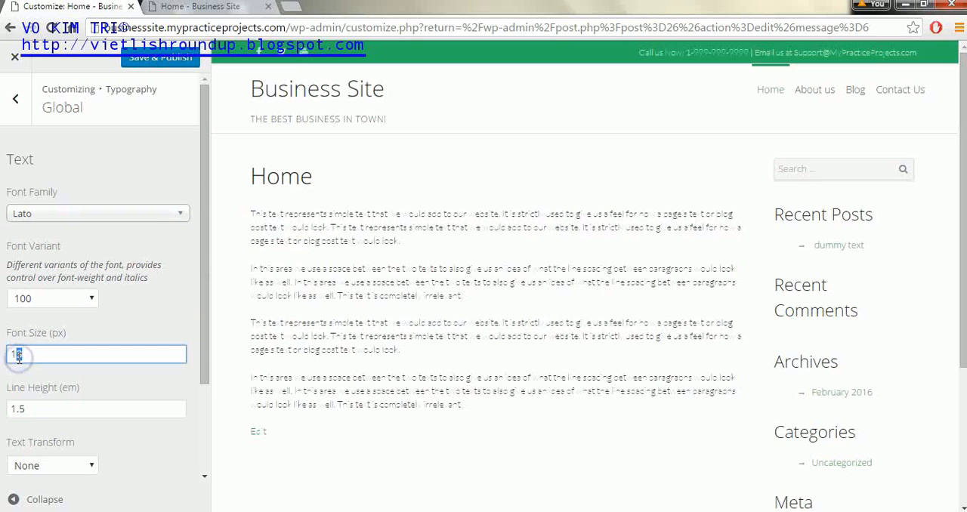
text(6)
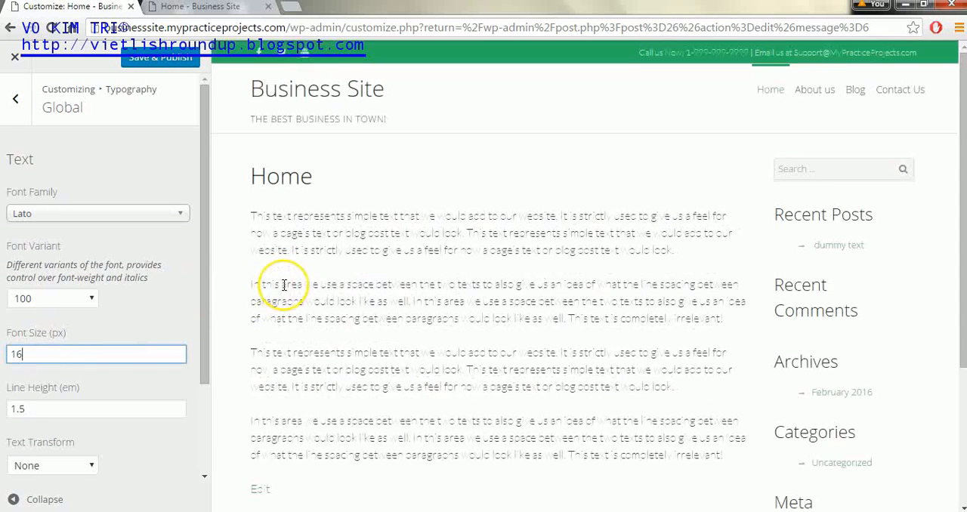
Step: Change the global text font family to Bitter, check it in the page preview, and publish the change
mouse_move(205, 153)
mouse_down()
mouse_move(197, 316)
mouse_move(206, 170)
mouse_up()
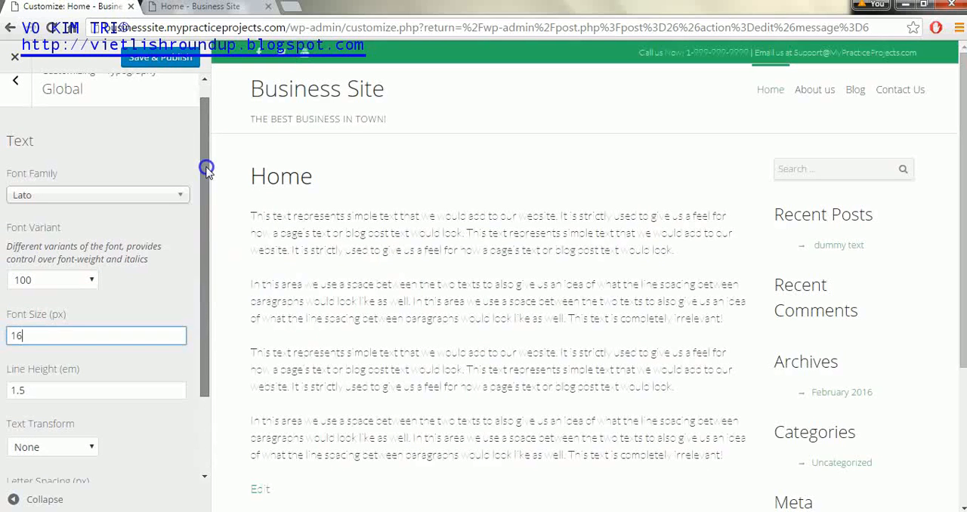
click(181, 198)
scroll(182, 230, up, 5)
scroll(179, 232, up, 5)
drag(179, 302, 181, 292)
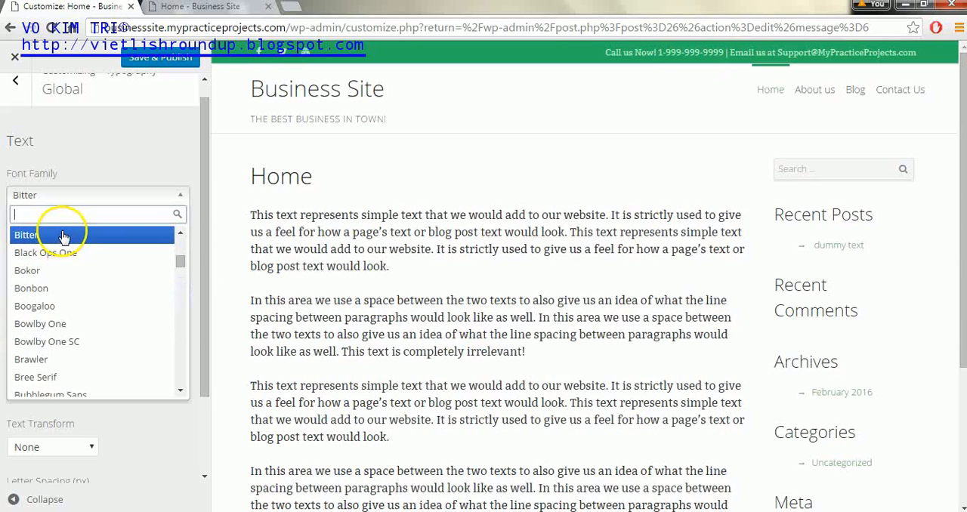
click(63, 237)
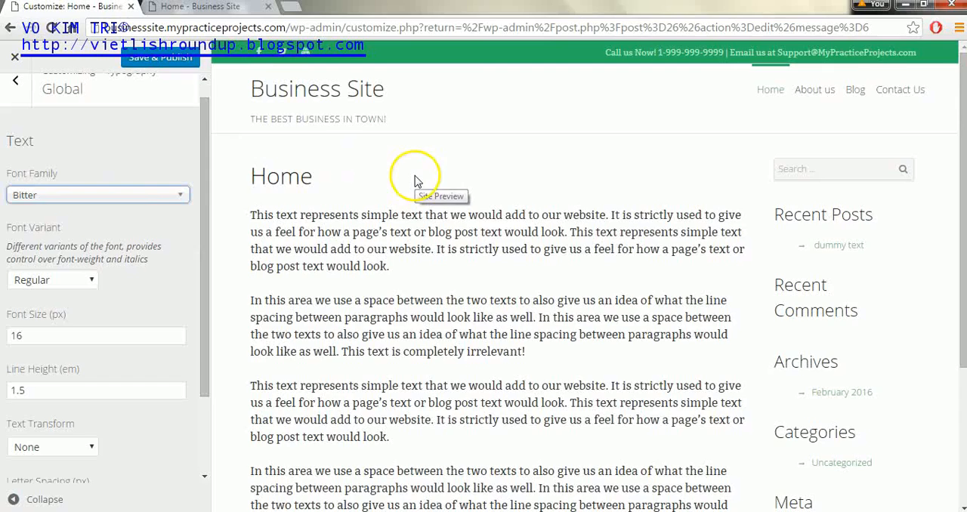
scroll(964, 91, down, 2)
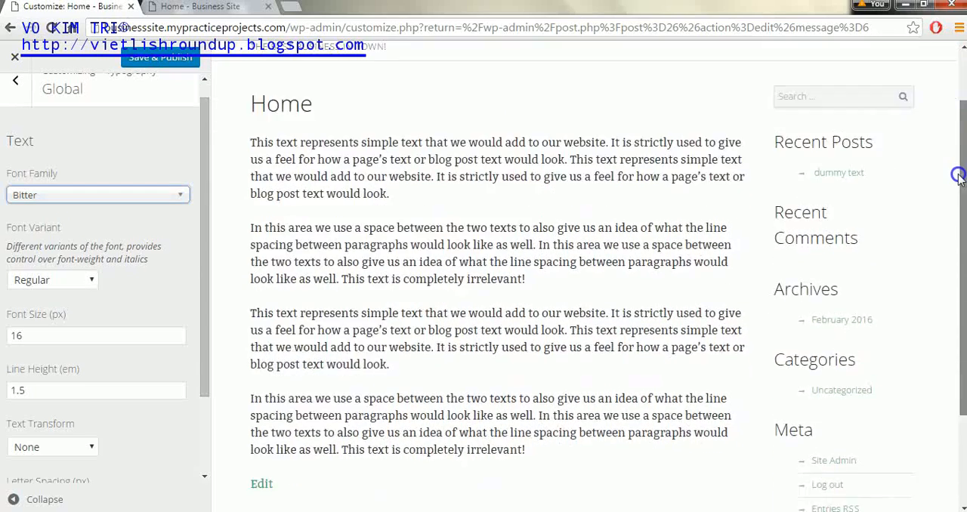
scroll(951, 102, up, 2)
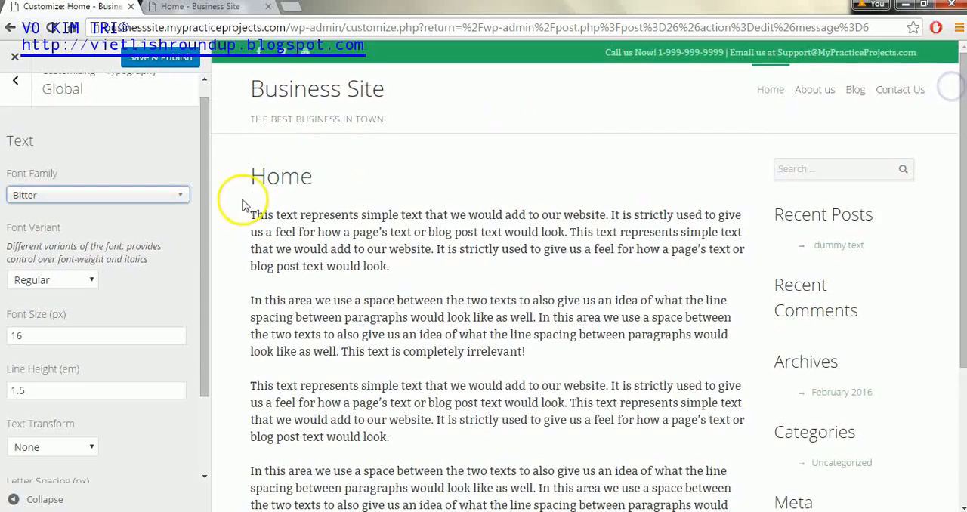
drag(207, 189, 228, 135)
click(171, 61)
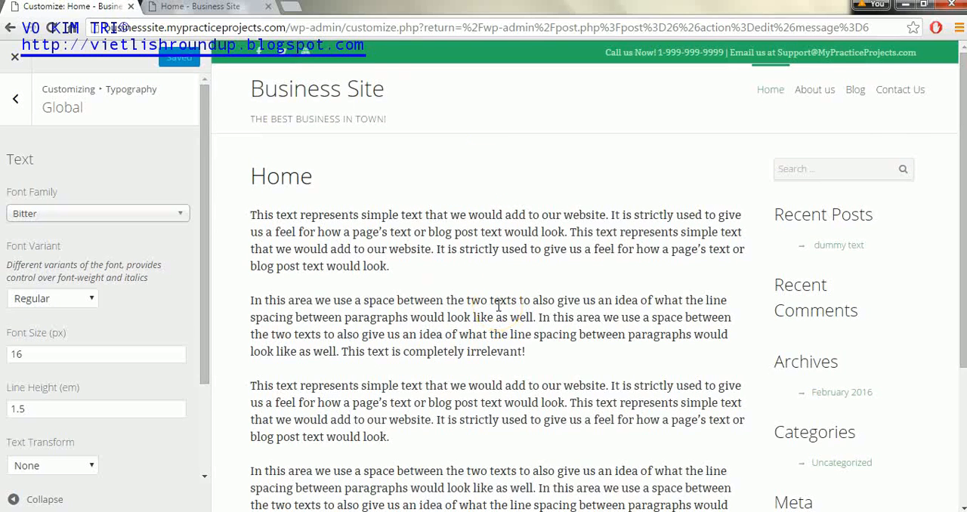
Step: Preview the blog page and the full "dummy text" post down to its comment area, and return to the home page
click(858, 91)
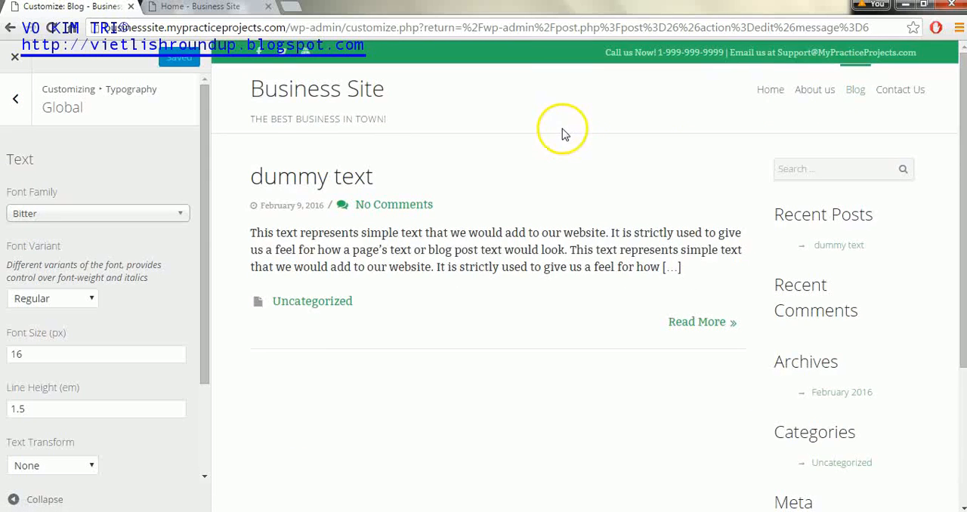
click(693, 330)
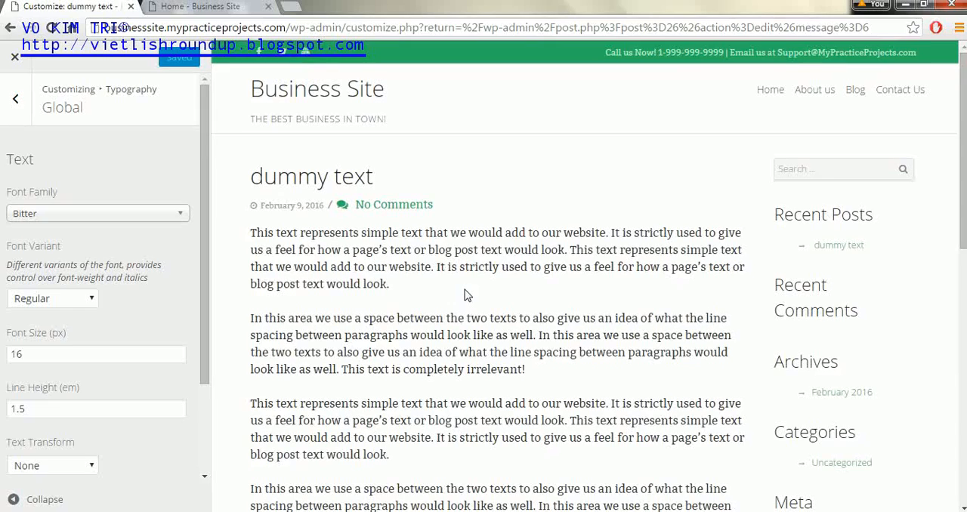
drag(964, 166, 961, 321)
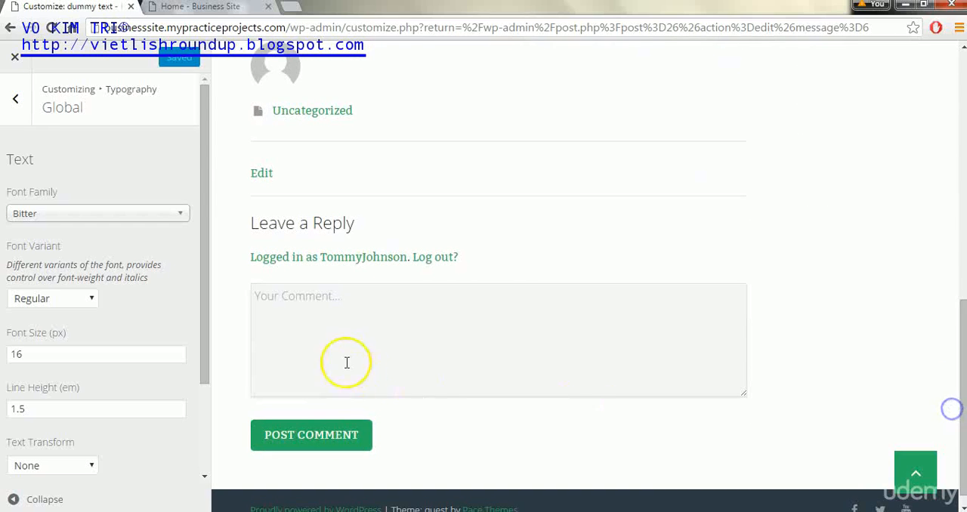
drag(961, 396, 955, 223)
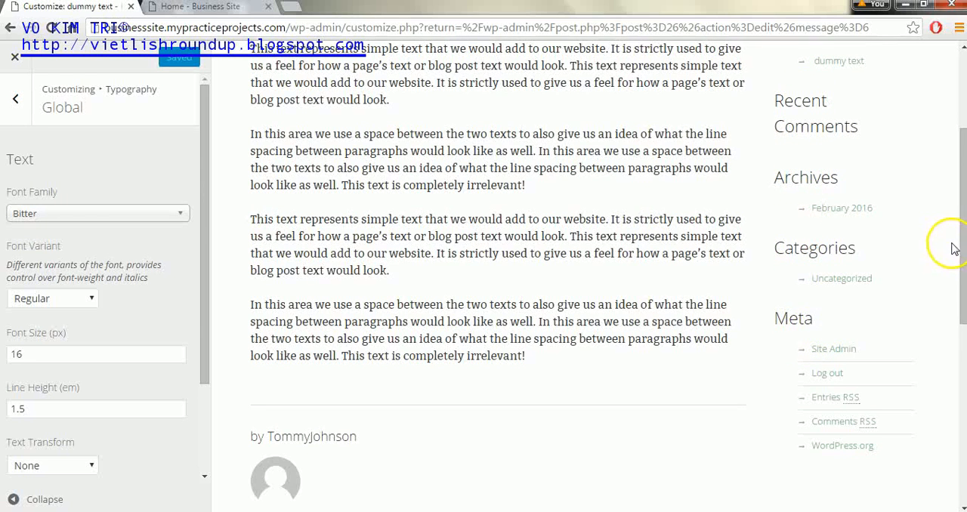
drag(956, 249, 961, 176)
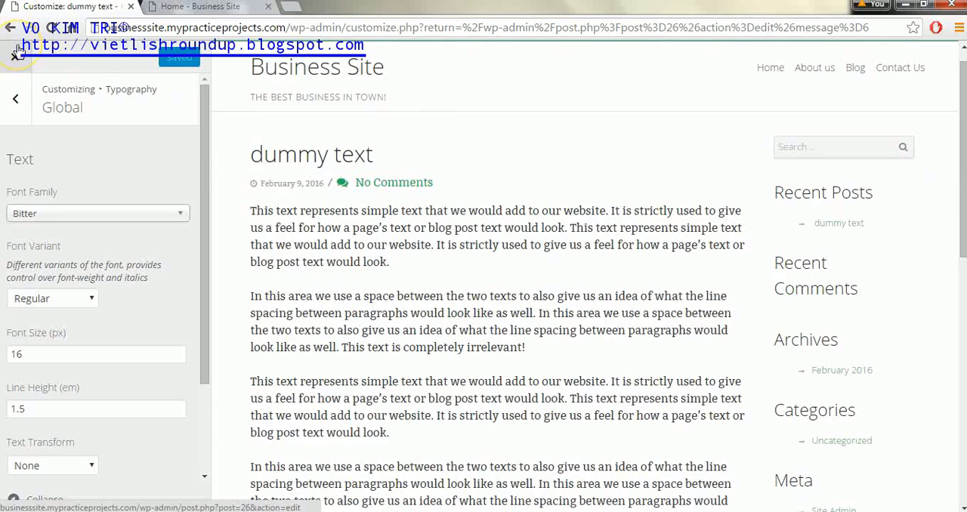
click(16, 92)
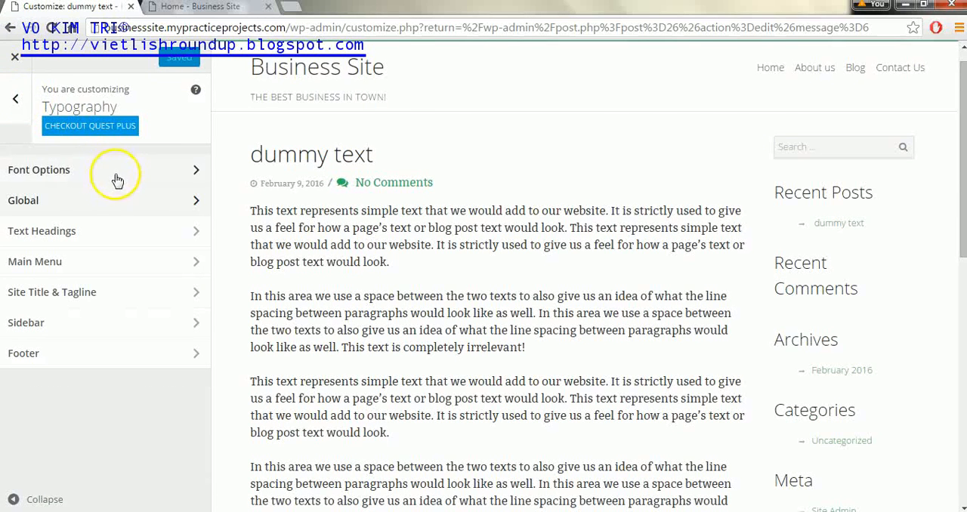
click(770, 68)
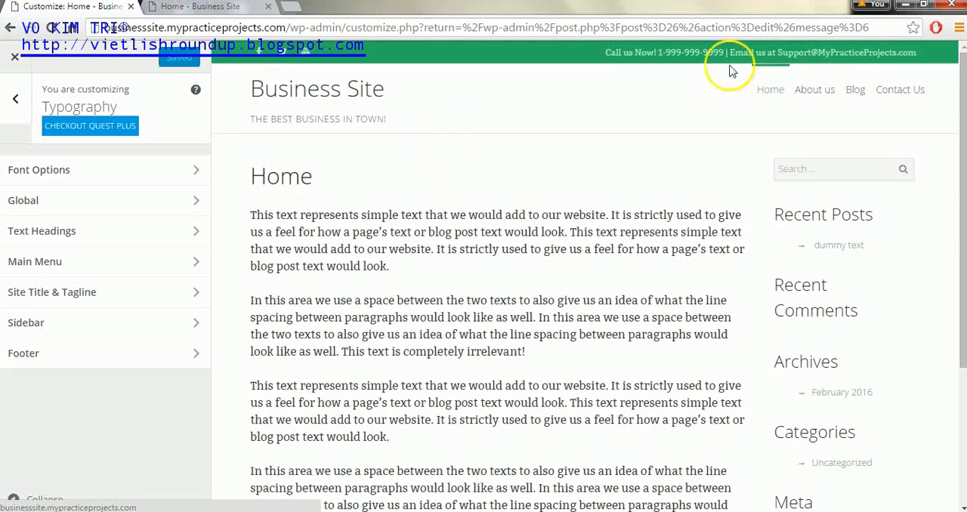
Step: Set the H1 text heading font family to Serif and publish the change
click(196, 234)
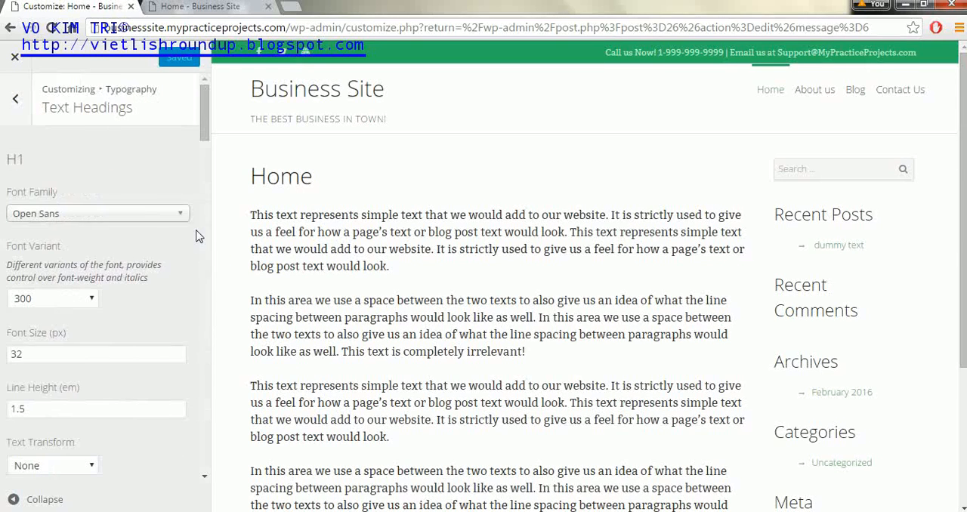
click(189, 217)
click(187, 219)
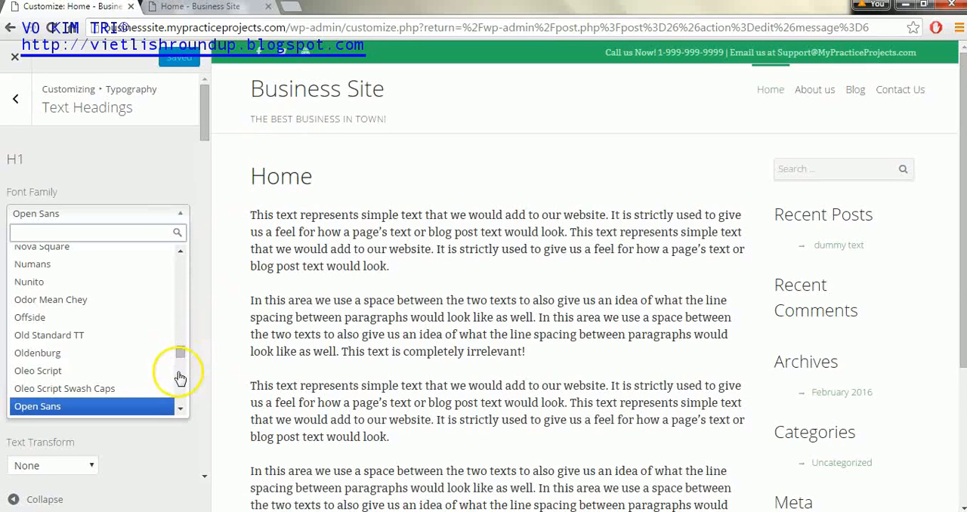
drag(181, 352, 193, 241)
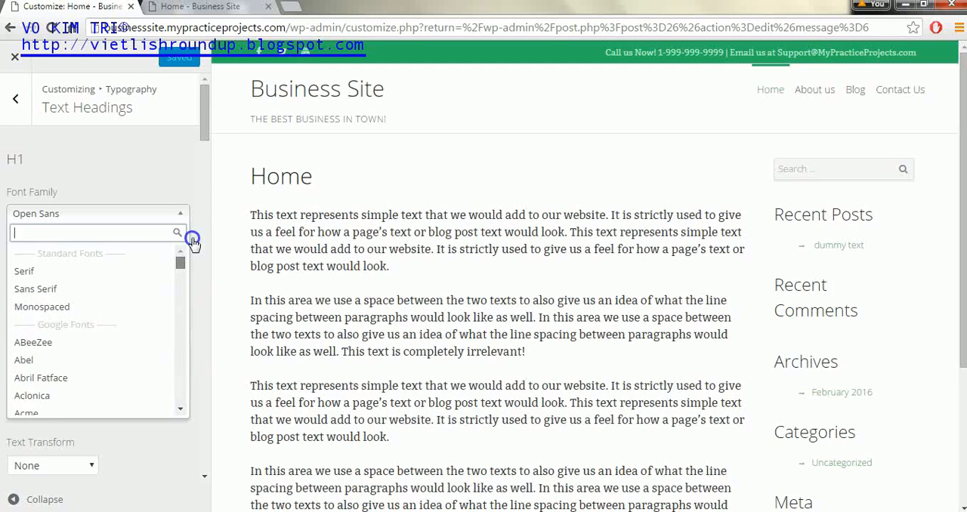
click(100, 272)
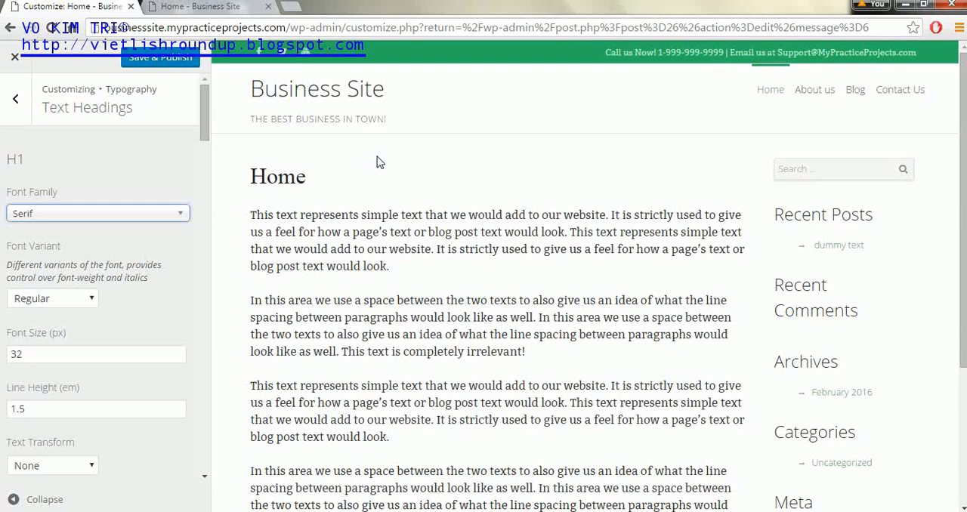
click(174, 73)
click(20, 99)
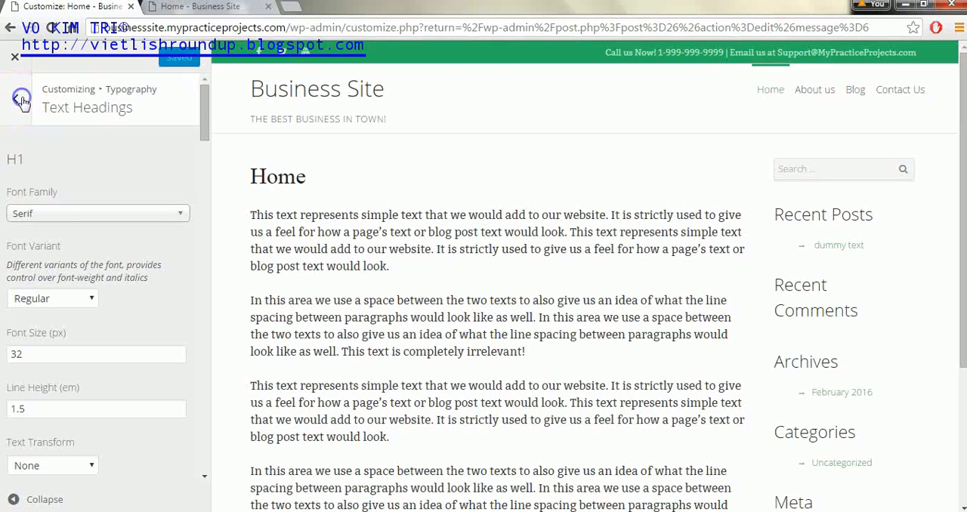
Step: Set the main menu items to the Bitter font family with a font size of 18 px
click(113, 270)
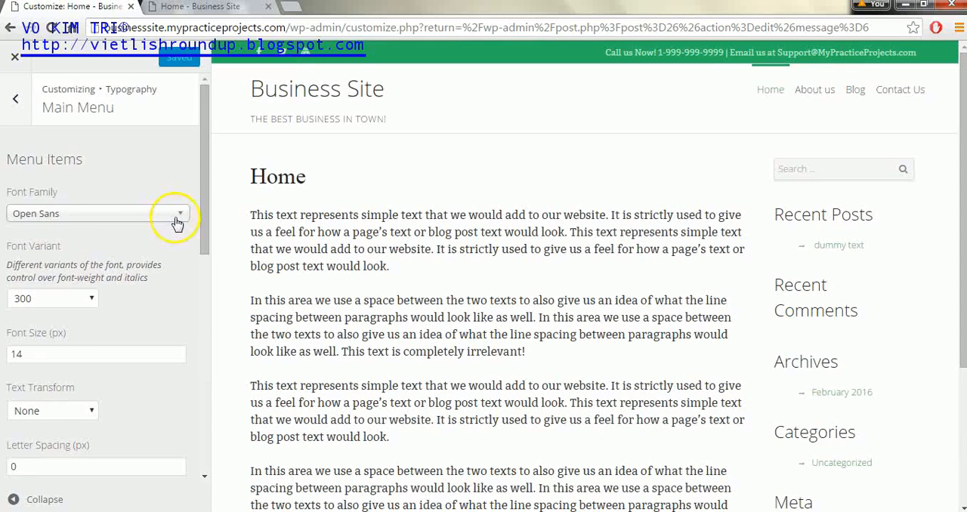
click(181, 218)
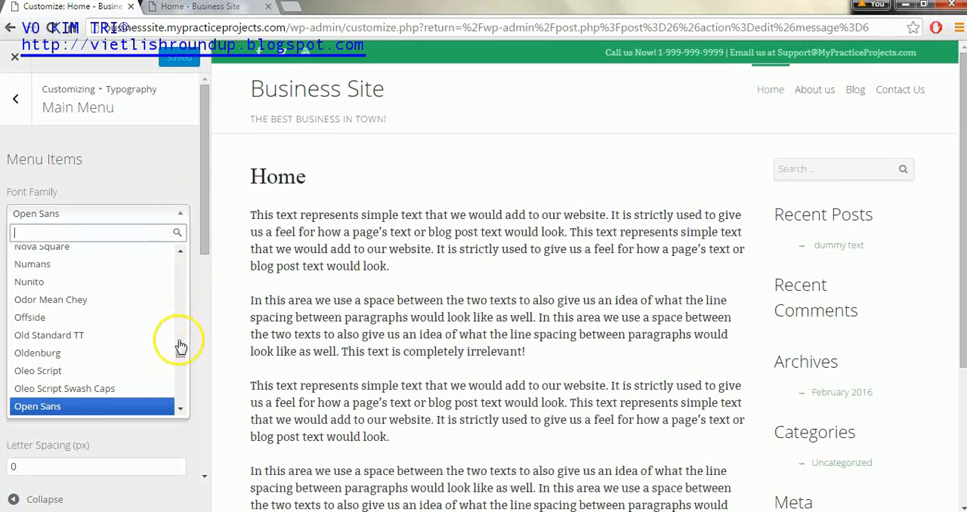
drag(181, 363, 181, 334)
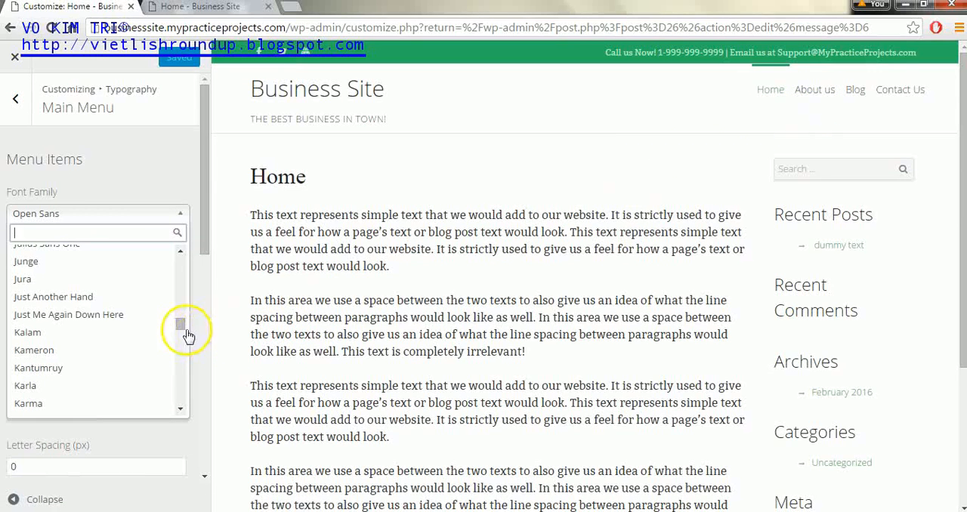
drag(186, 324, 192, 266)
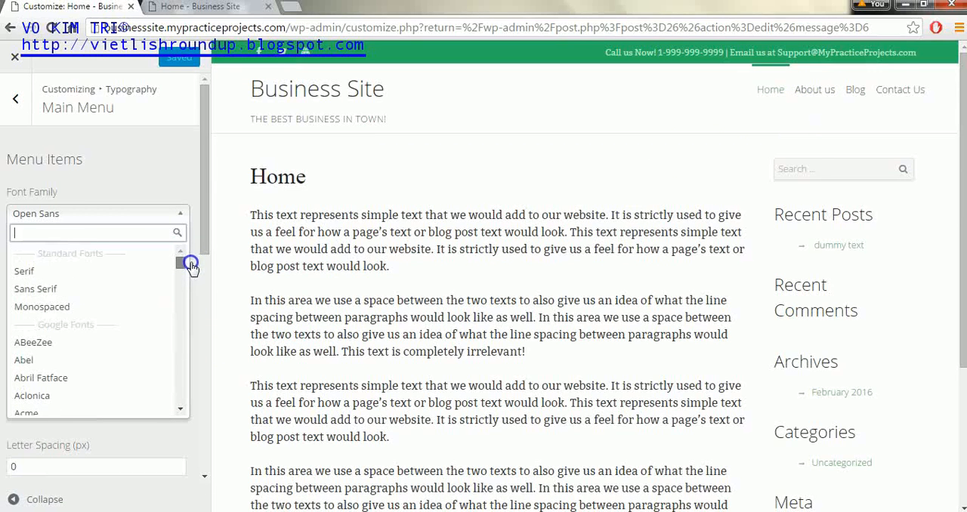
click(180, 409)
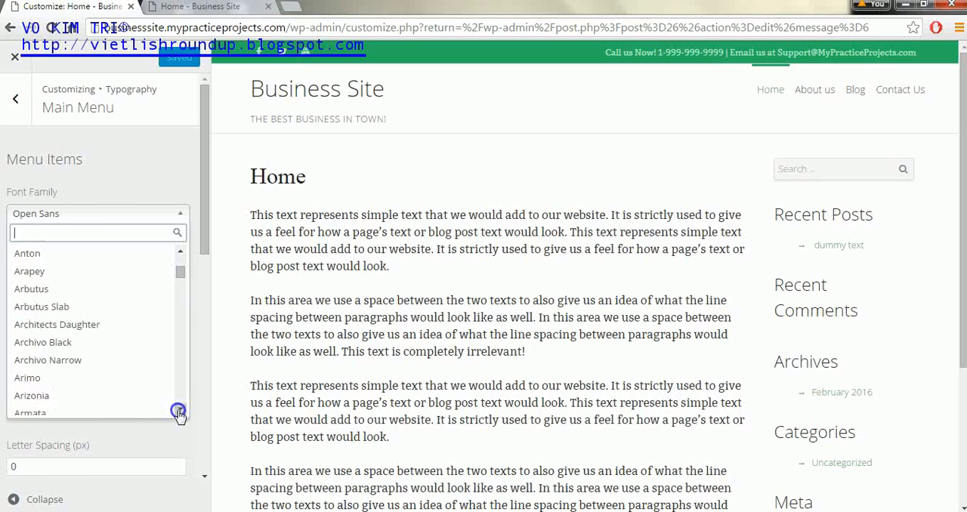
click(98, 353)
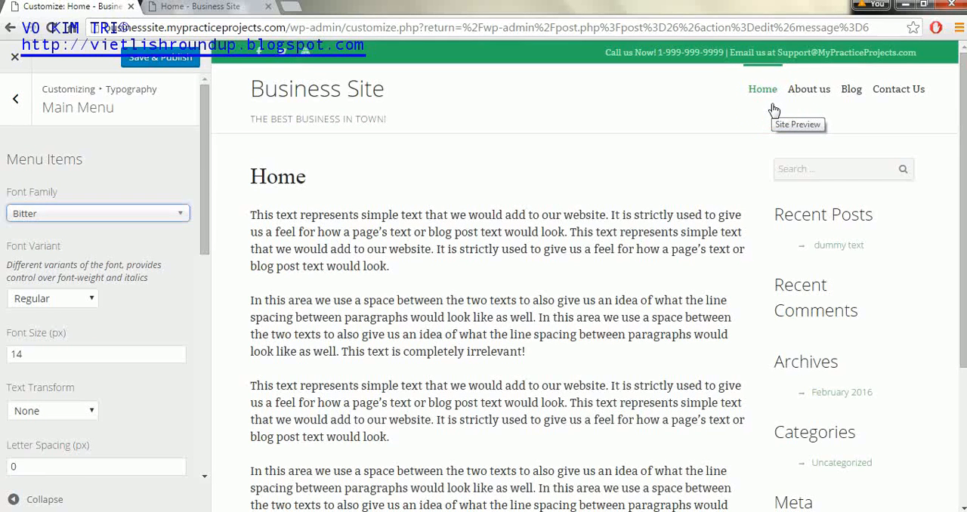
click(55, 356)
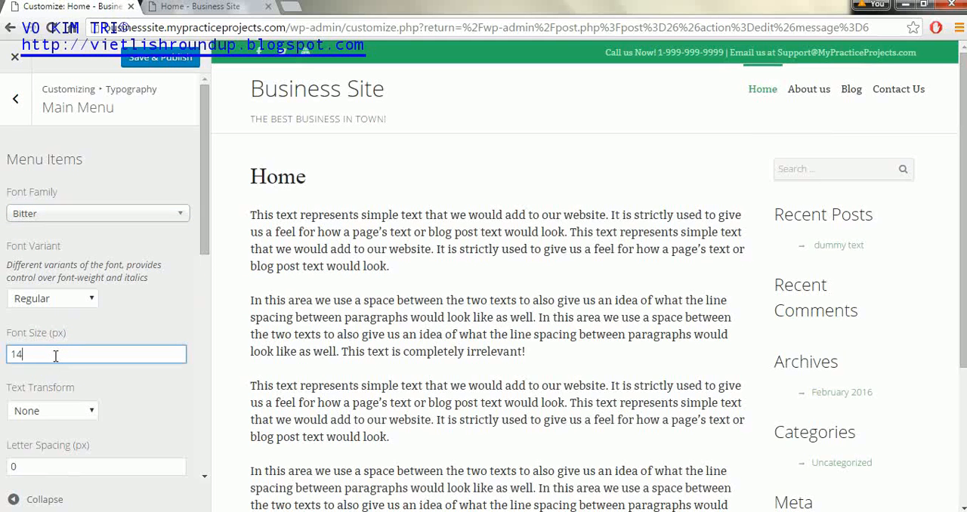
key(BackSpace)
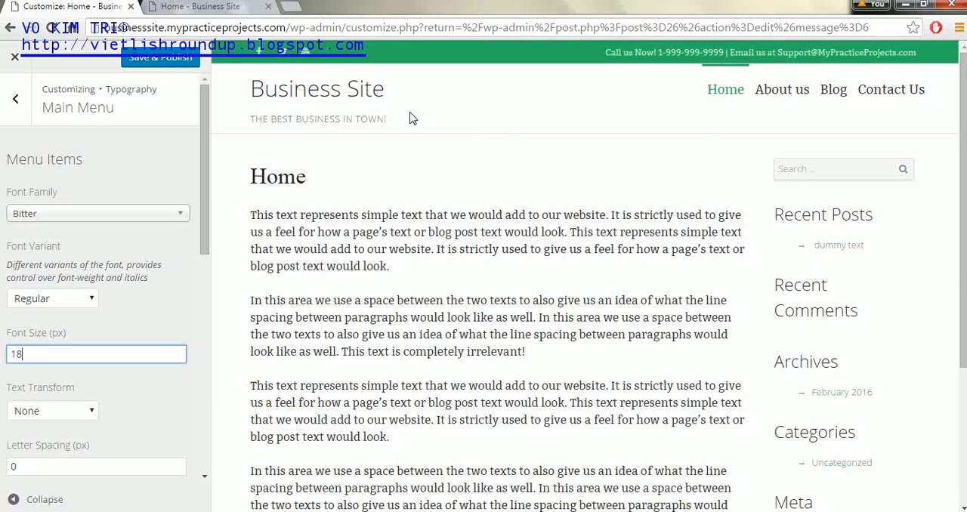
click(11, 100)
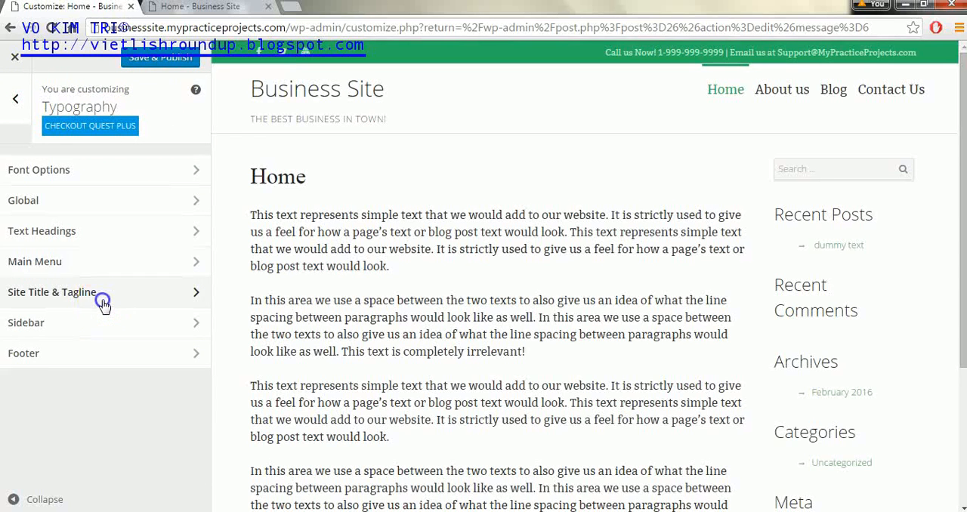
Step: Set the site title typography to a font size of 38 px and the Sans Serif font family
click(102, 303)
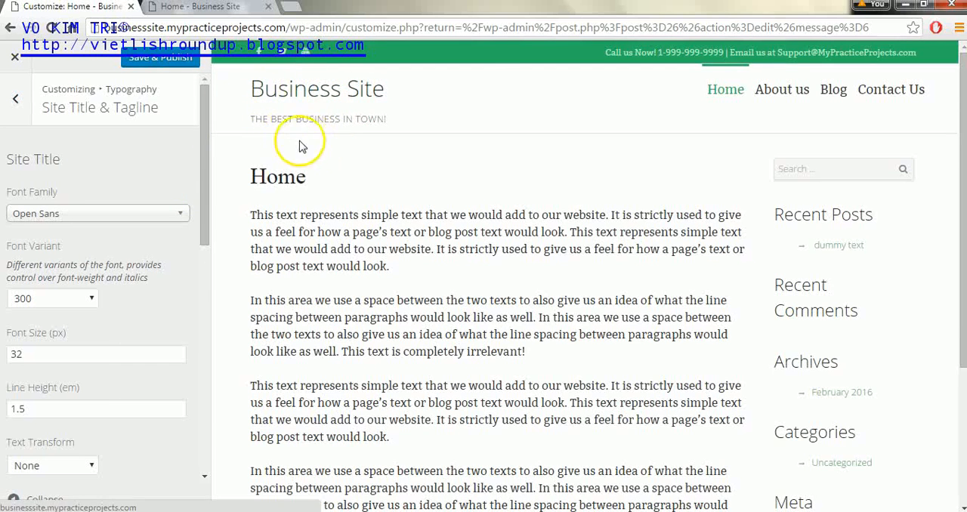
drag(208, 141, 206, 168)
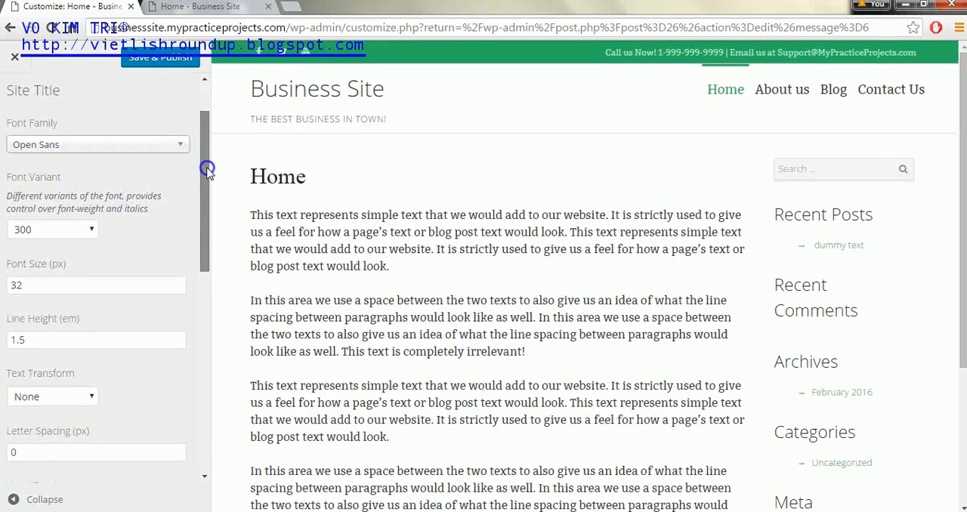
click(17, 281)
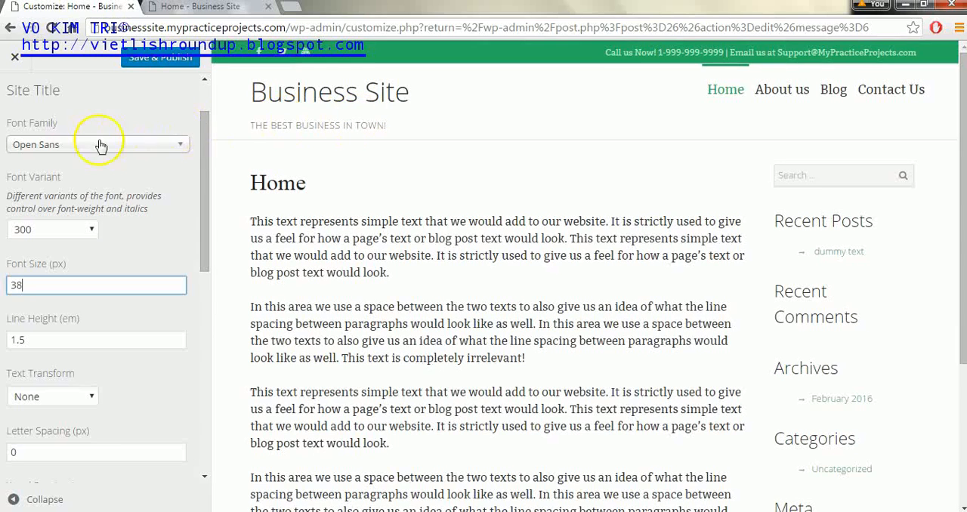
click(157, 155)
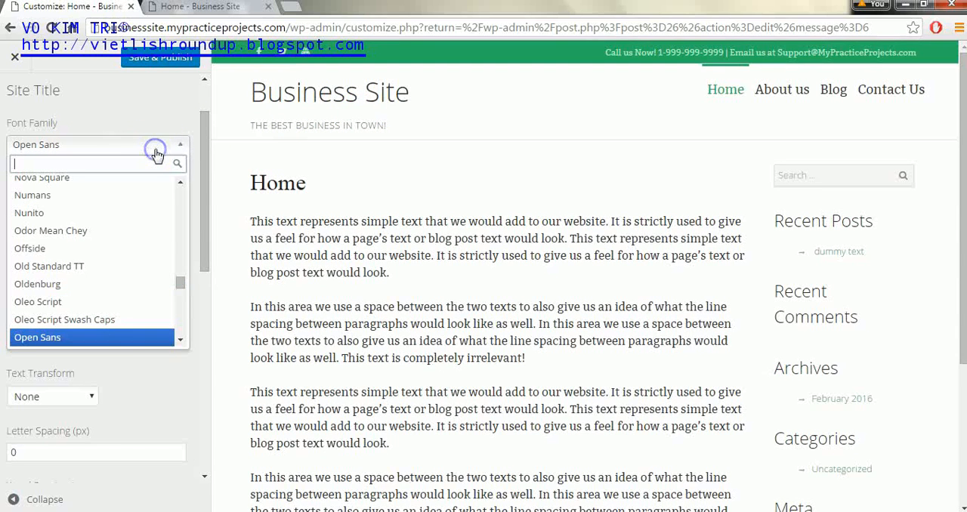
drag(184, 288, 187, 190)
click(140, 218)
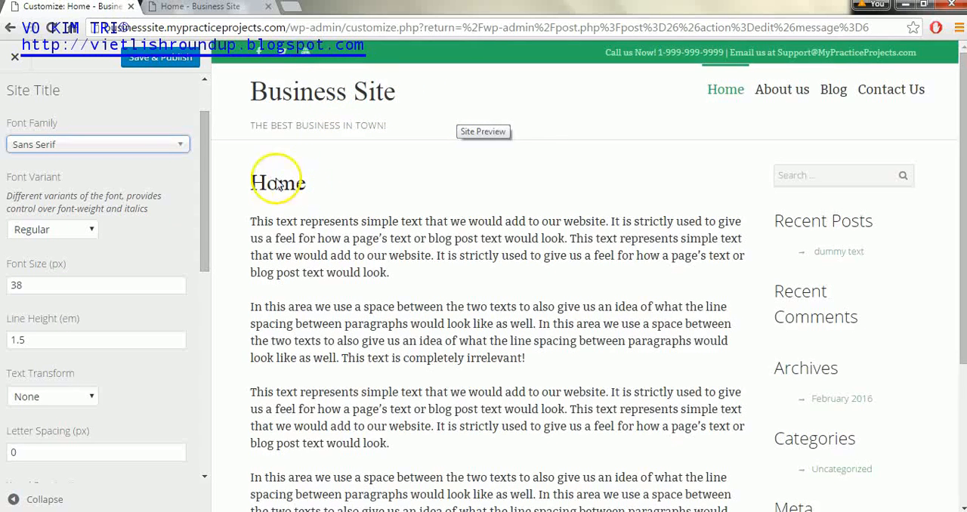
Step: Increase the site title font size to 40 px and publish the typography changes
double_click(34, 285)
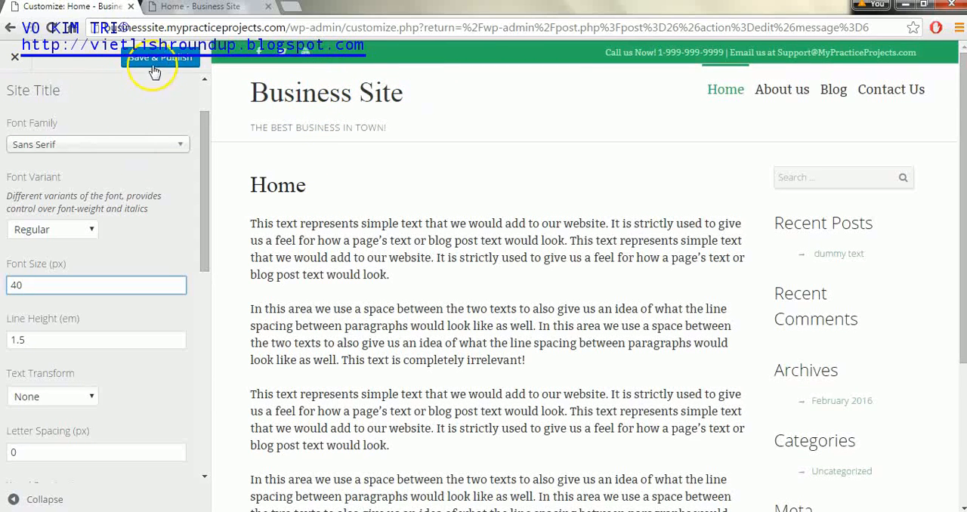
click(204, 88)
click(170, 58)
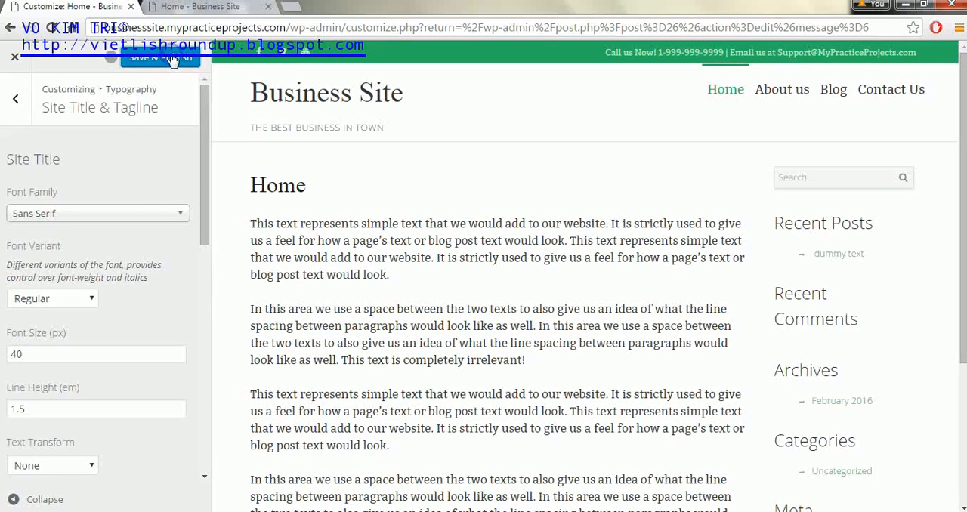
click(12, 102)
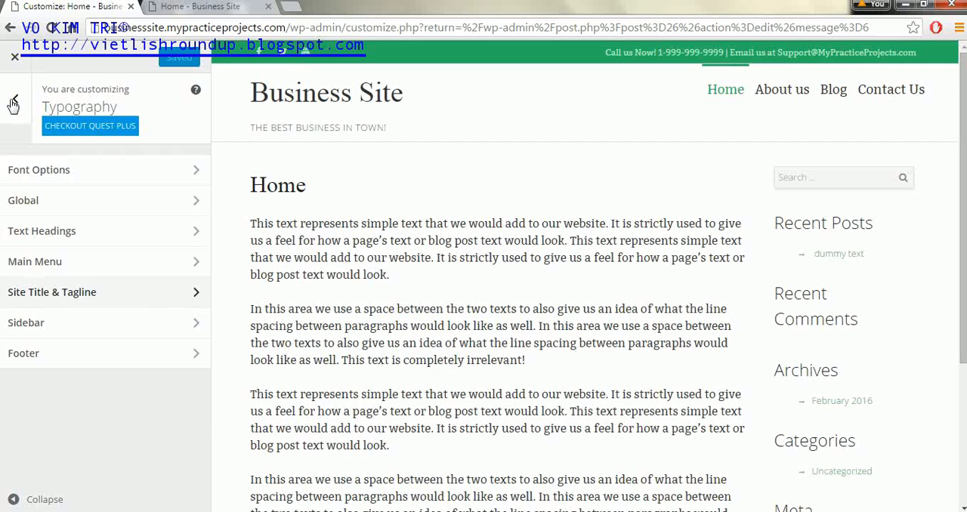
Step: Review the sidebar and footer typography options against those areas of the page preview, leaving their settings as they are
click(79, 323)
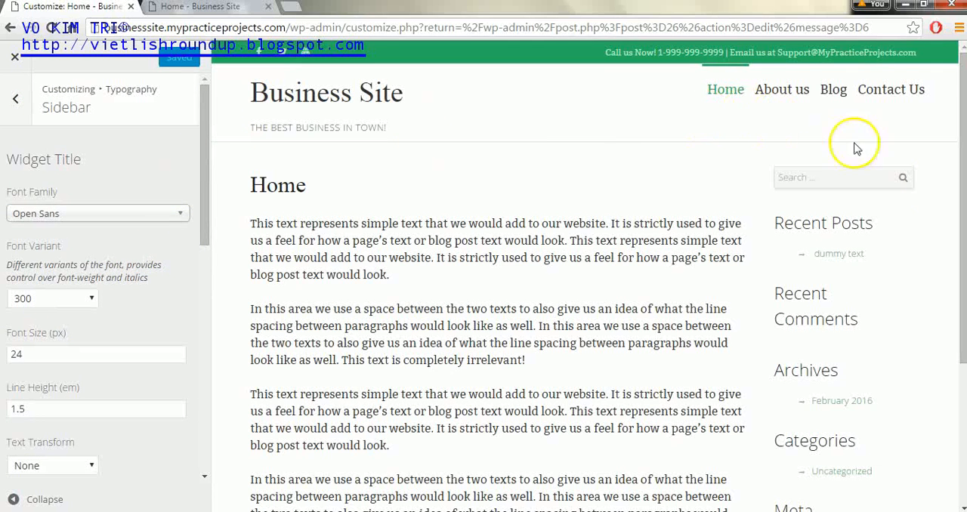
drag(963, 144, 952, 90)
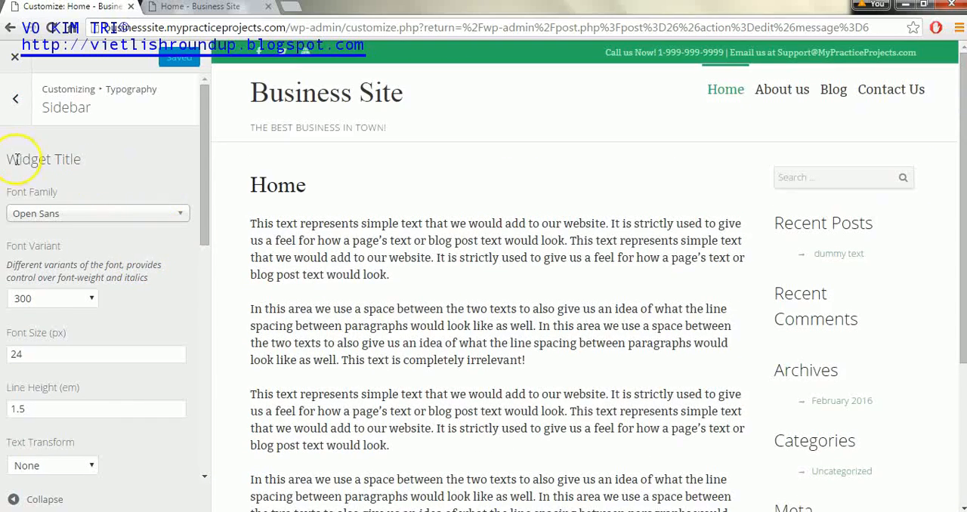
click(10, 92)
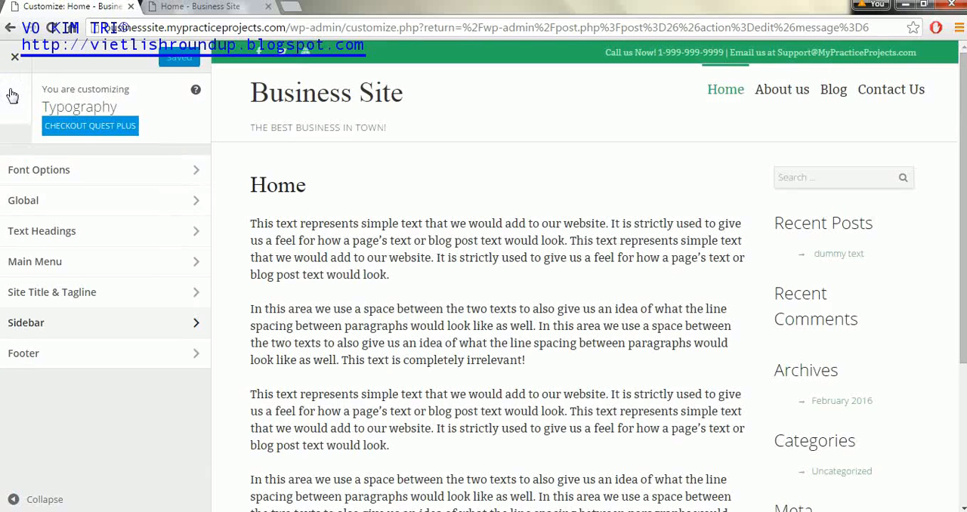
click(169, 356)
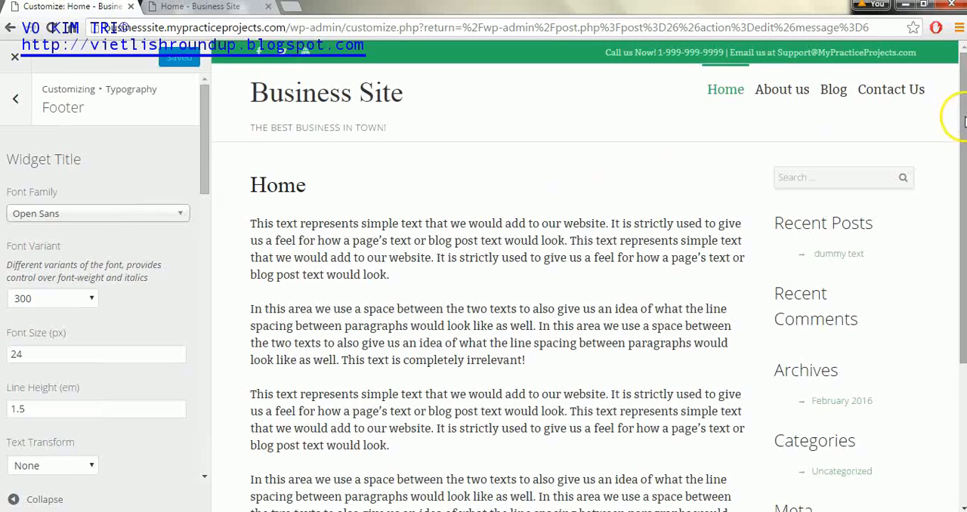
scroll(962, 172, down, 3)
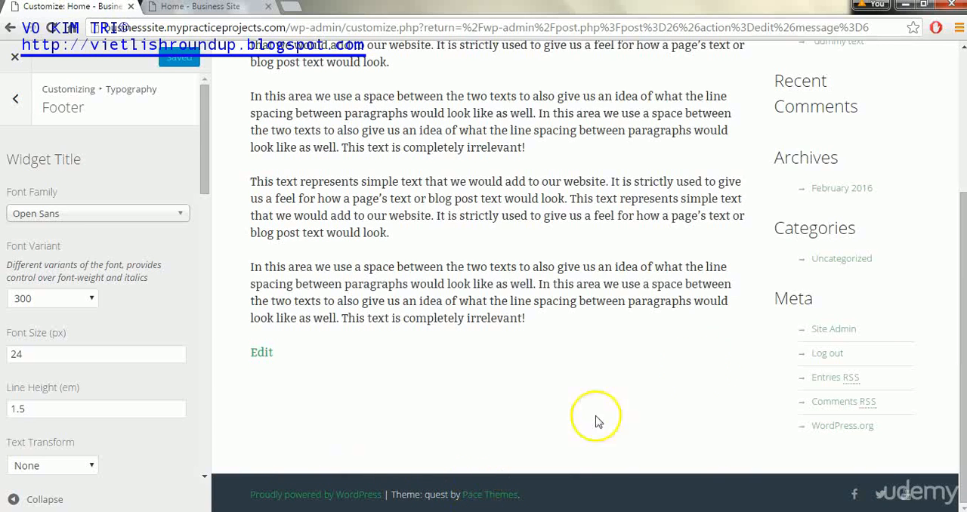
scroll(961, 367, up, 3)
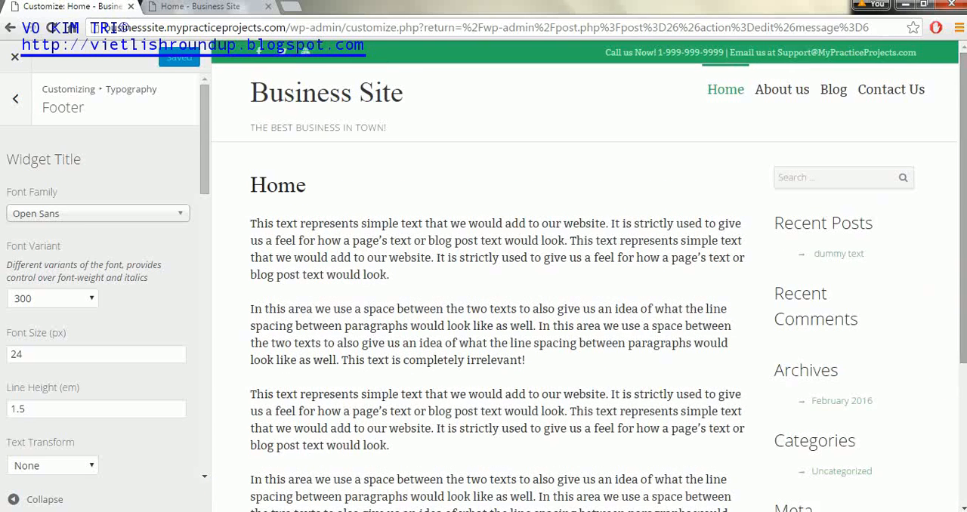
click(16, 110)
click(16, 109)
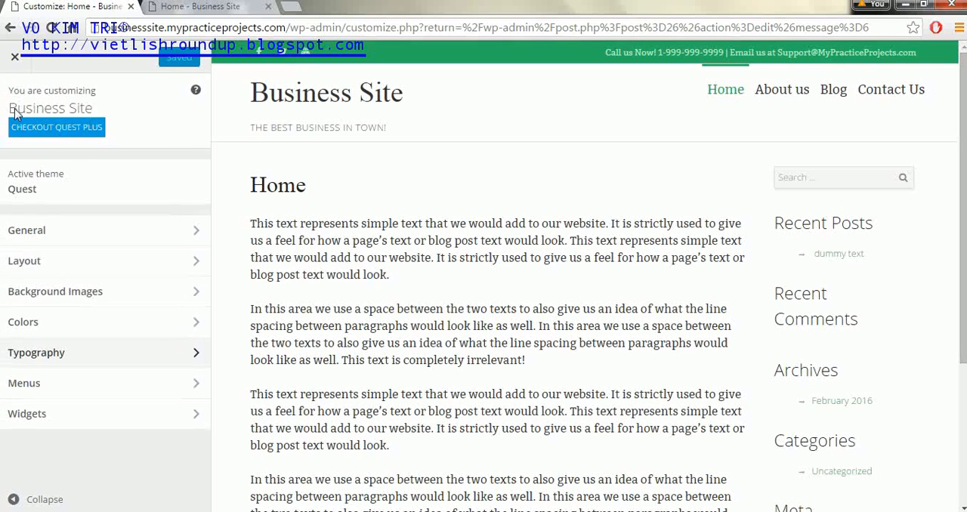
Step: Look over the site's menu customization options and open the widget areas section
click(140, 387)
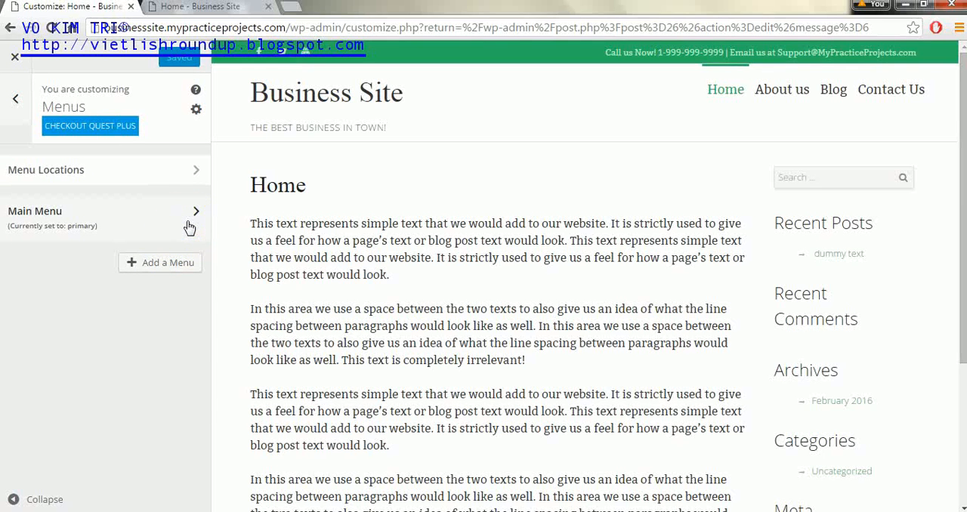
click(15, 103)
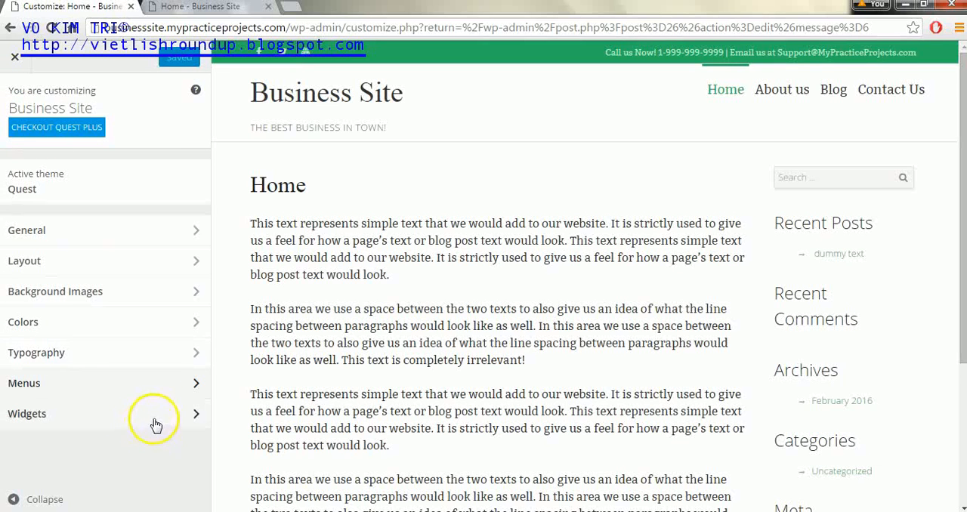
click(195, 425)
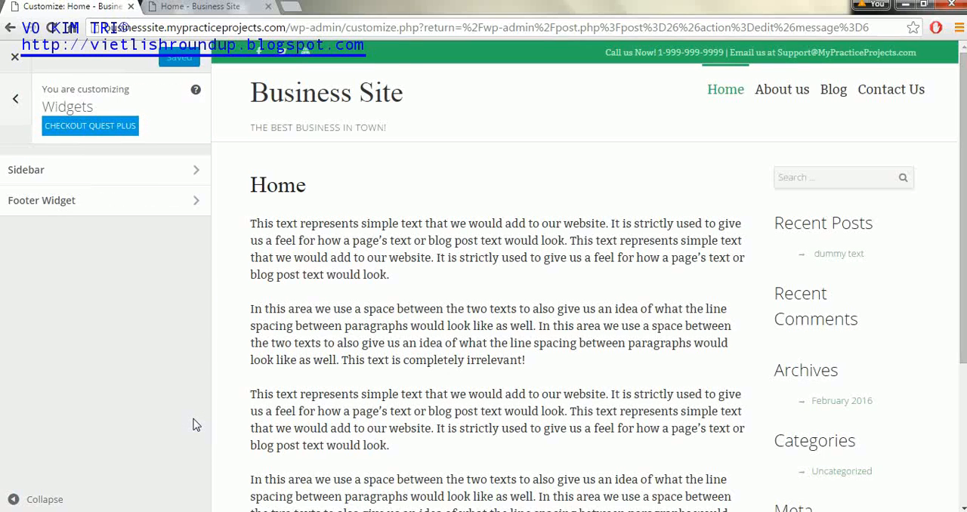